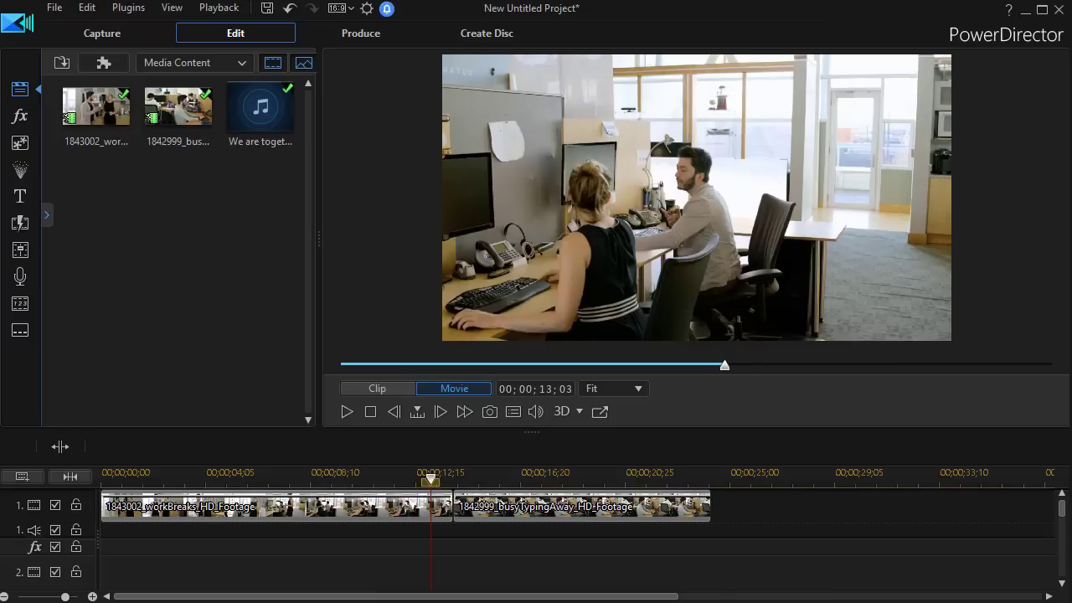
# Preview the clips, then drop the Wipe Center transition onto the junction of the two clips
pyautogui.click(345, 410)
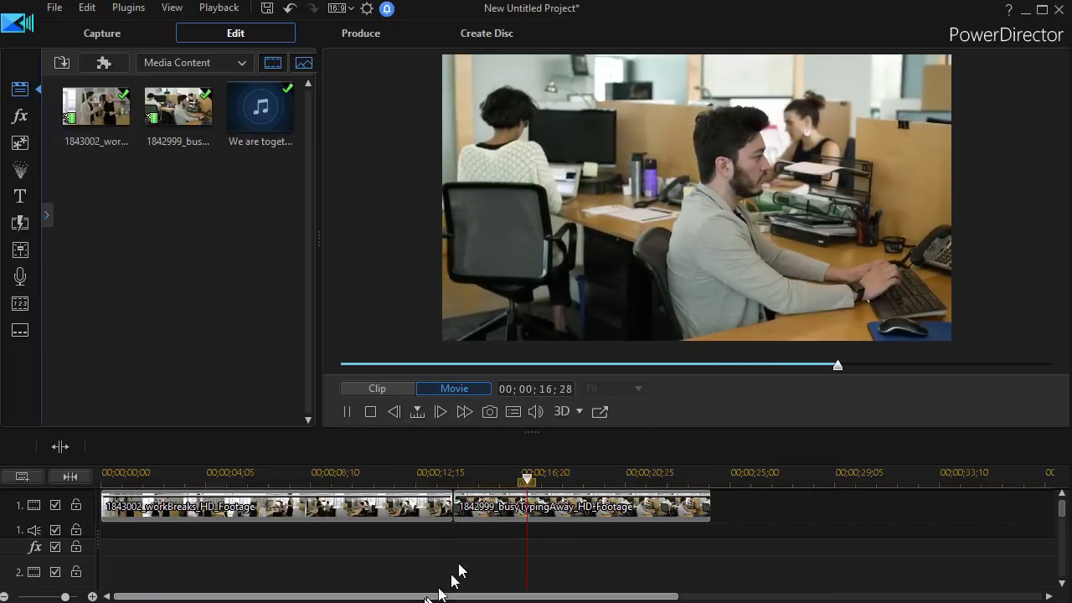
pyautogui.click(348, 412)
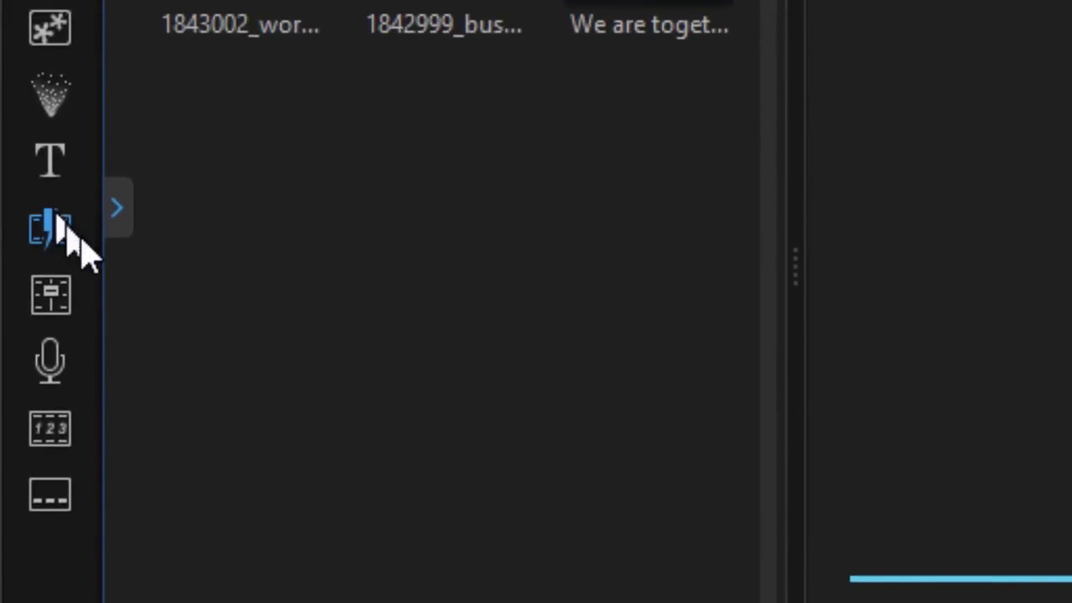
pyautogui.click(69, 241)
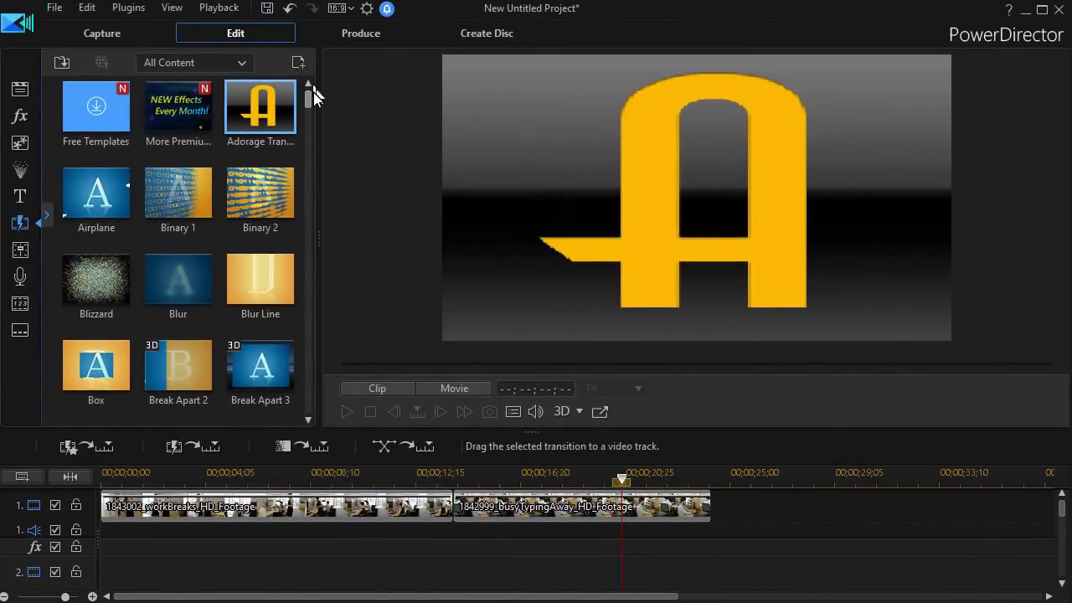
pyautogui.scroll(-3, 310, 210)
pyautogui.scroll(-20, 310, 282)
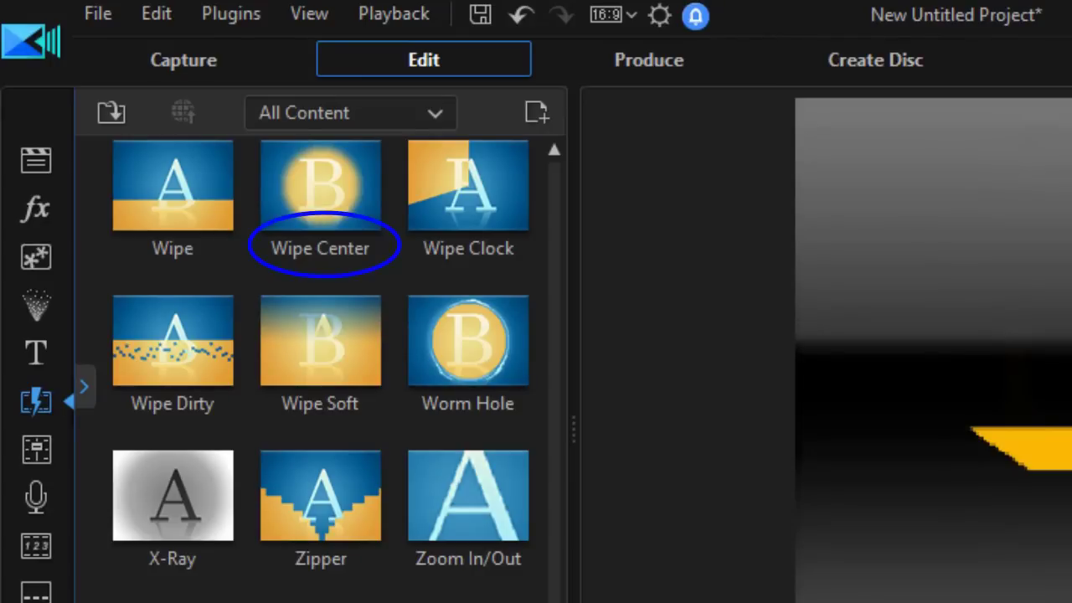
pyautogui.moveTo(283, 232); pyautogui.dragTo(519, 602)
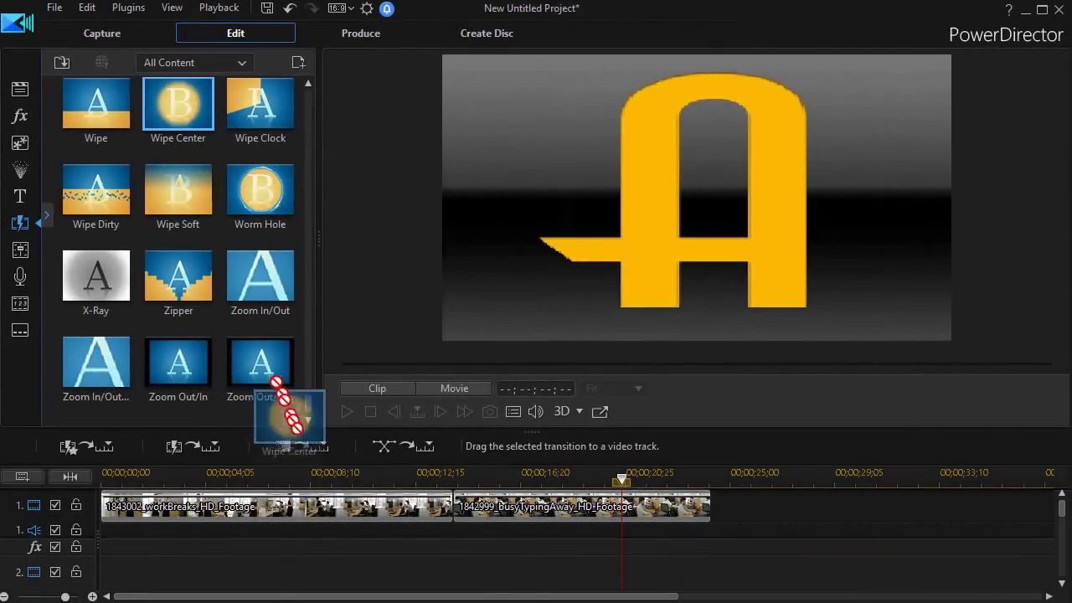
pyautogui.moveTo(284, 398); pyautogui.dragTo(444, 507)
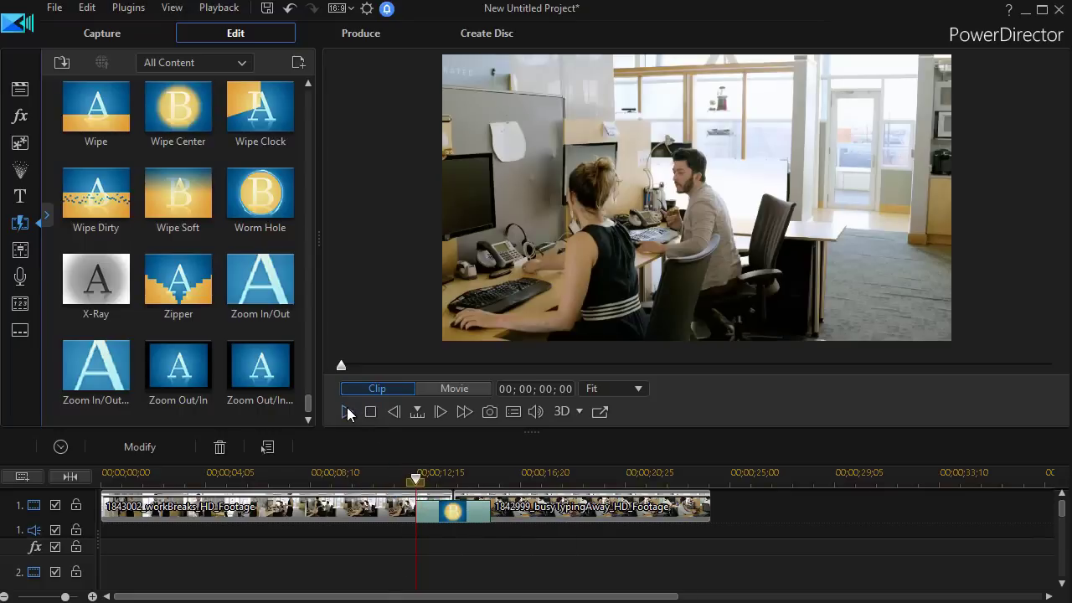
# Play back through the Wipe Center transition and select it on the timeline
pyautogui.click(347, 411)
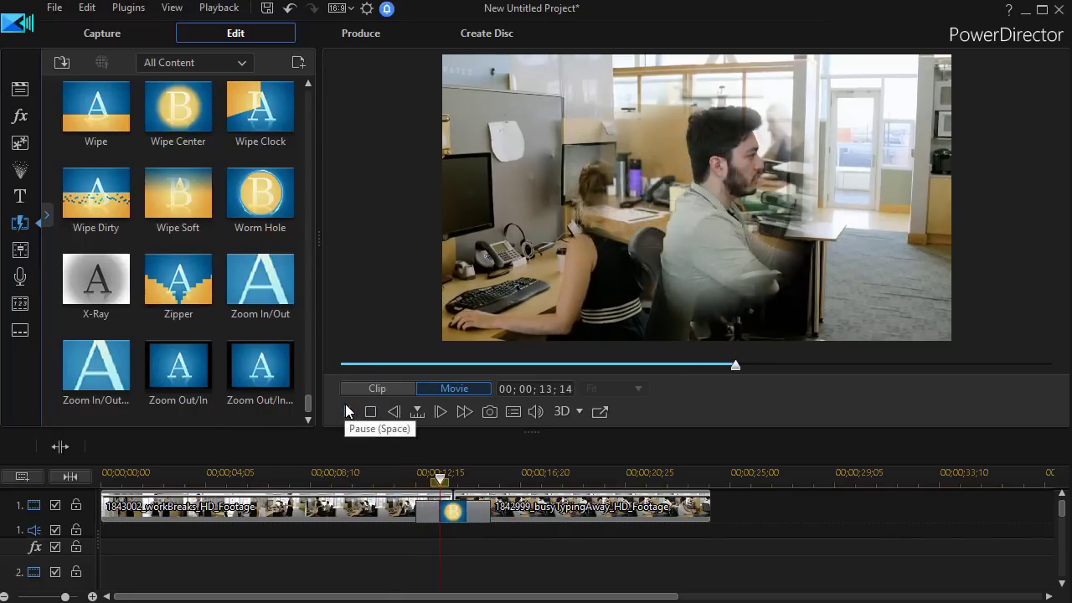
pyautogui.click(347, 411)
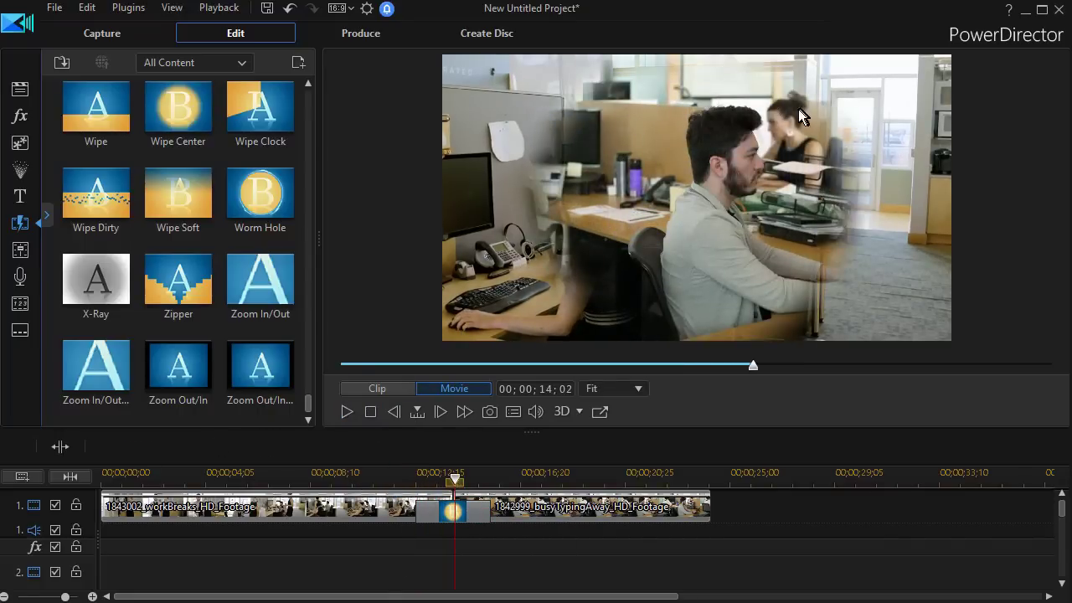
pyautogui.click(347, 412)
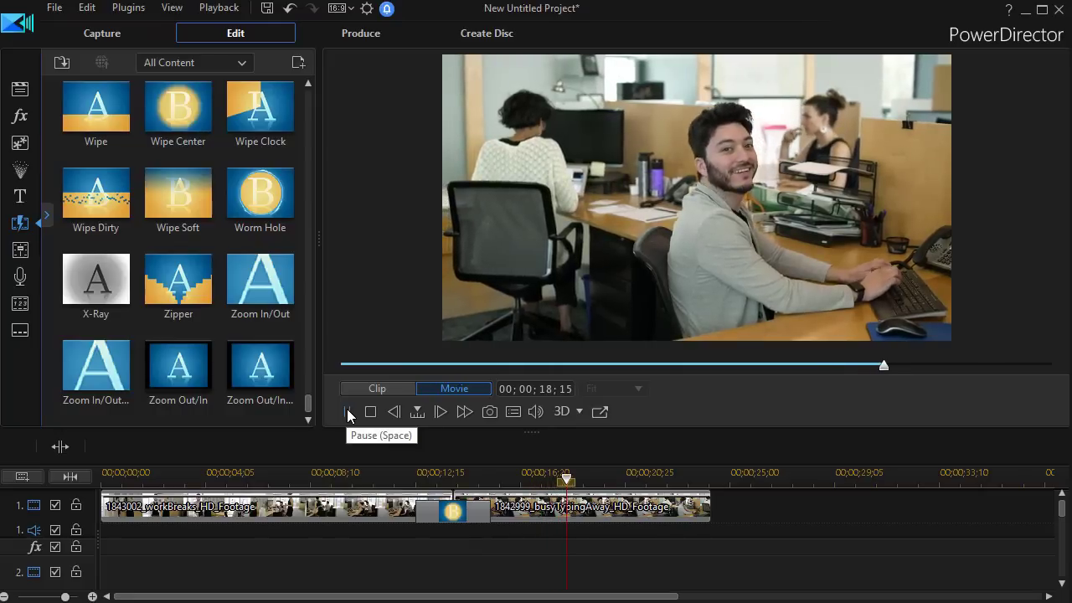
pyautogui.click(348, 413)
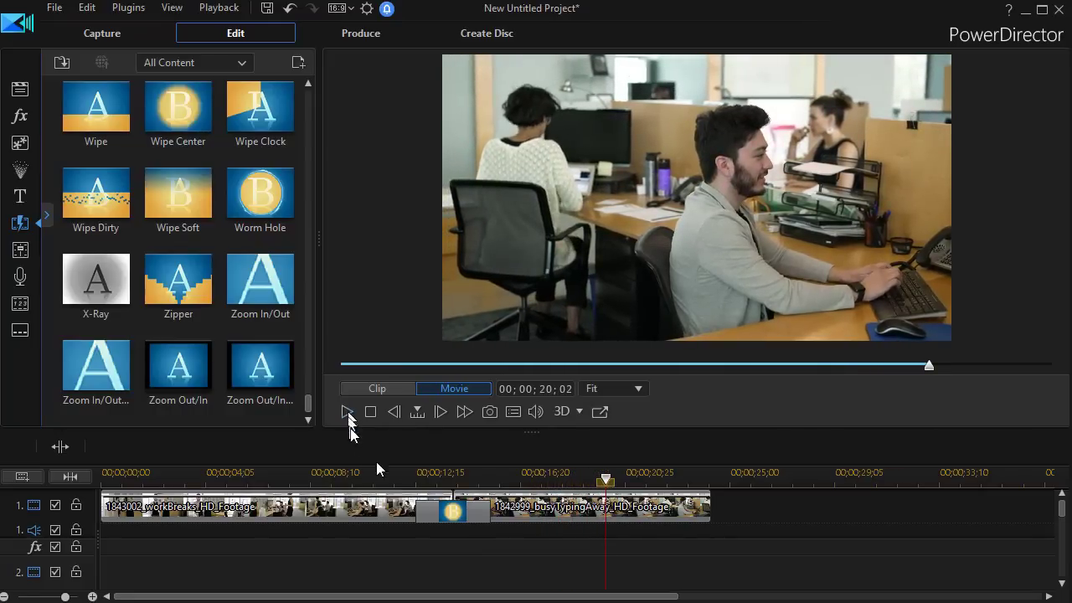
pyautogui.click(479, 515)
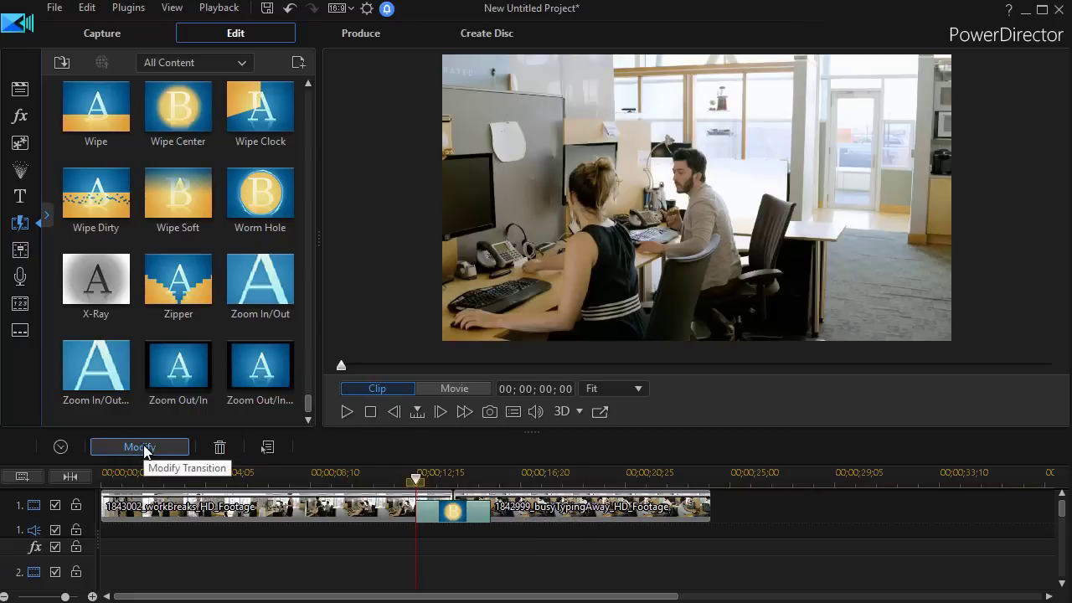
pyautogui.click(140, 447)
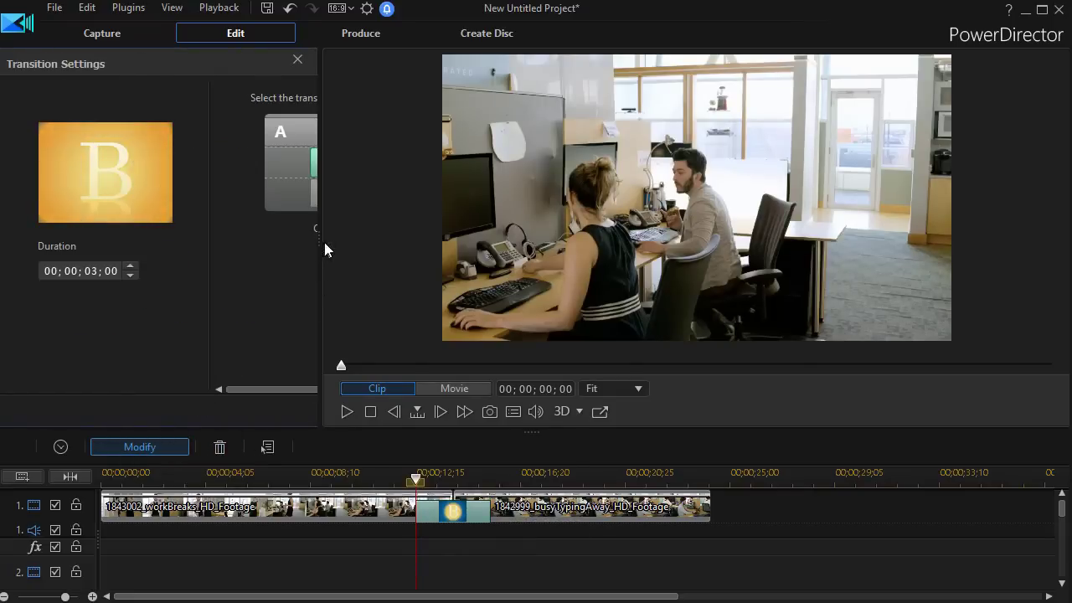
pyautogui.moveTo(319, 242); pyautogui.dragTo(625, 262)
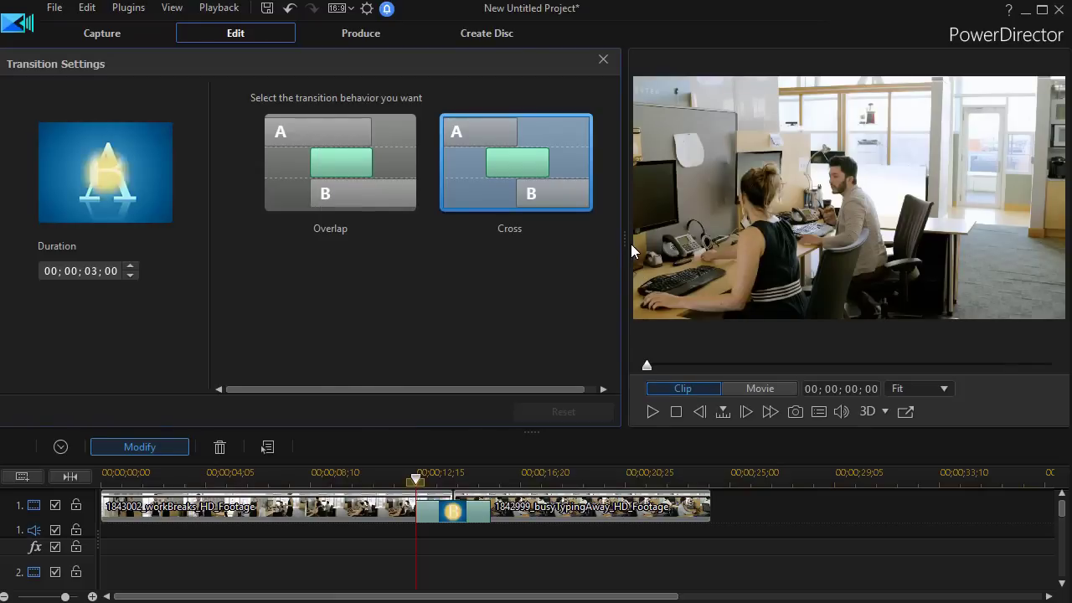
pyautogui.moveTo(624, 243); pyautogui.dragTo(320, 254)
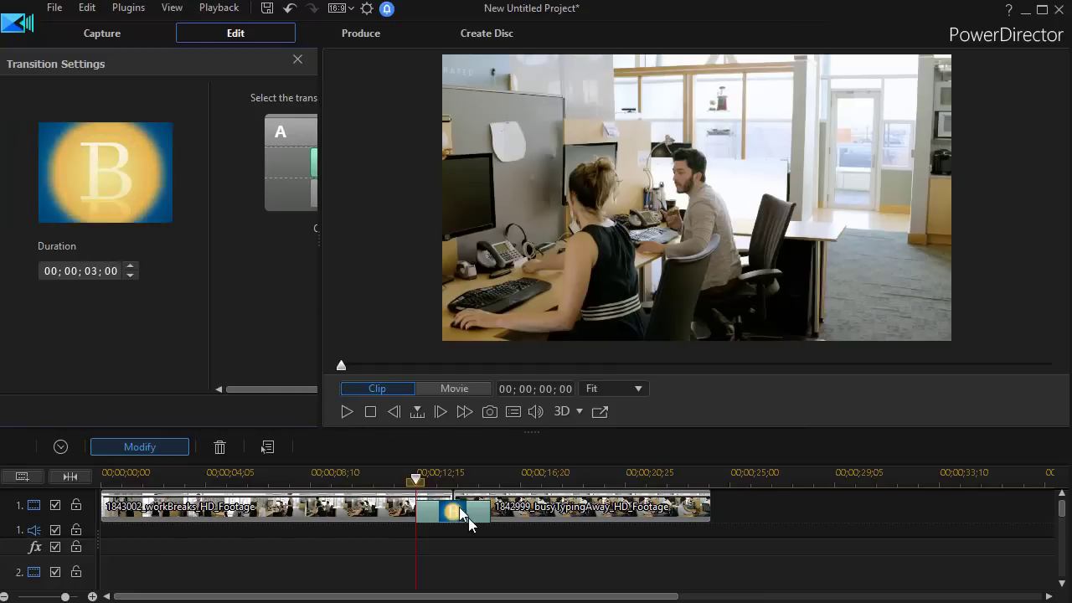
pyautogui.click(300, 62)
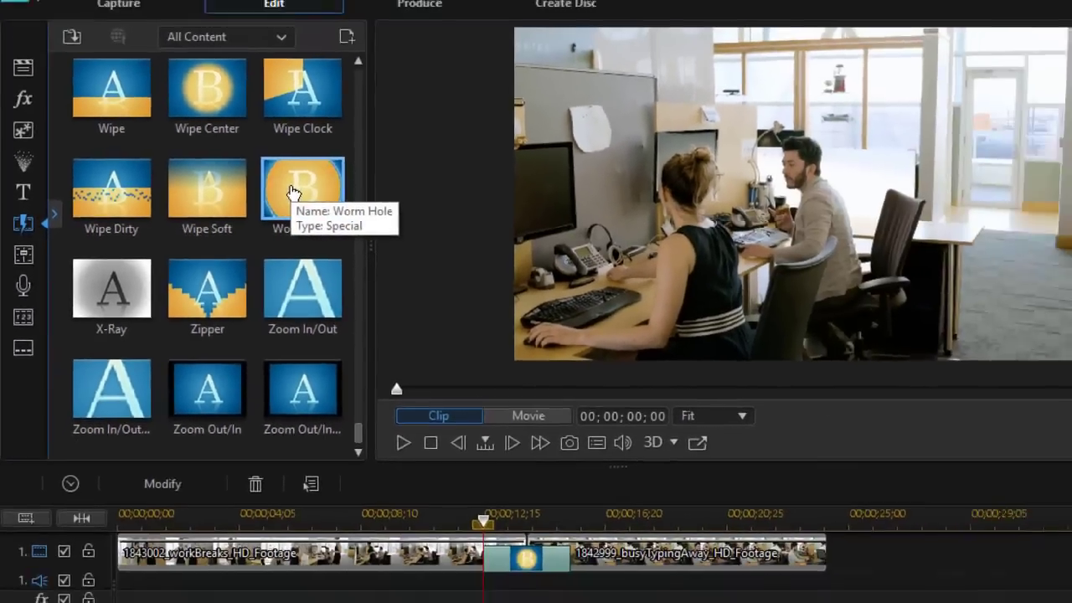
# Drop Worm Hole onto the clip junction and briefly preview its ring effect
pyautogui.moveTo(427, 167); pyautogui.dragTo(640, 515)
pyautogui.moveTo(364, 381); pyautogui.dragTo(446, 513)
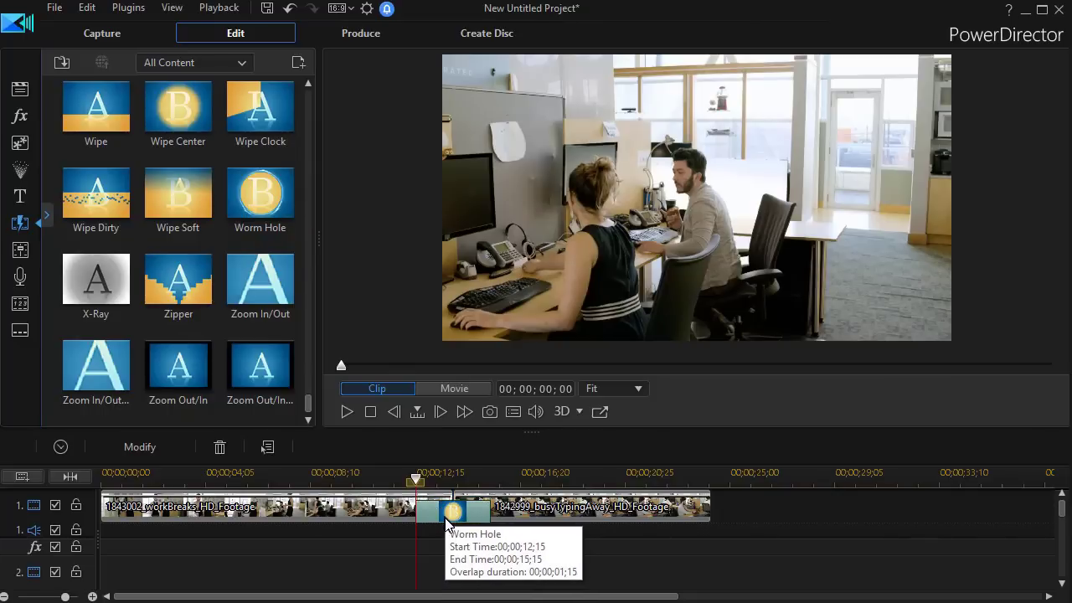
pyautogui.click(345, 412)
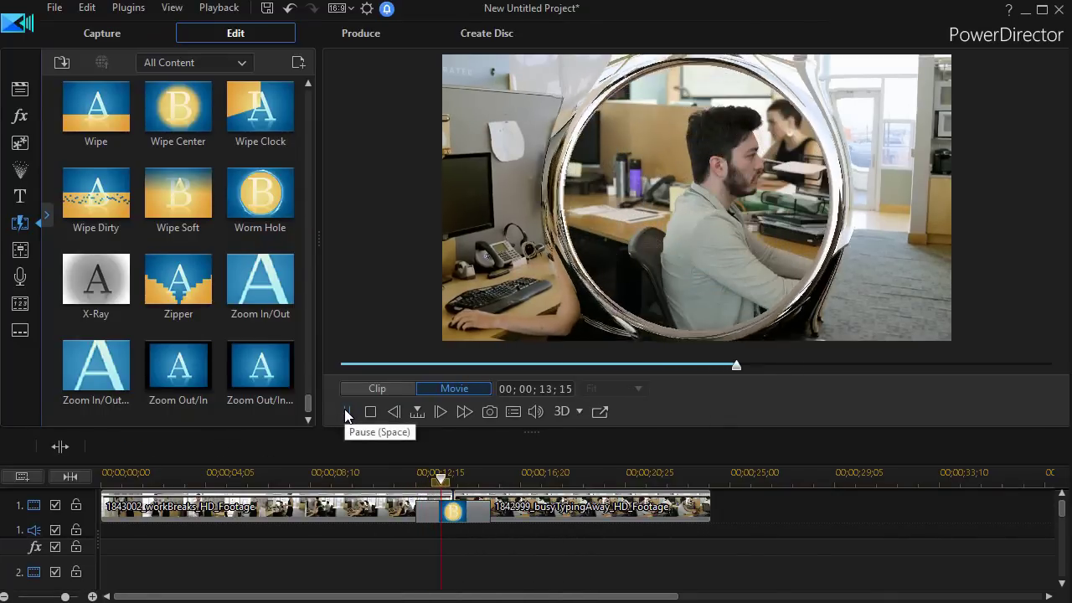
pyautogui.click(345, 412)
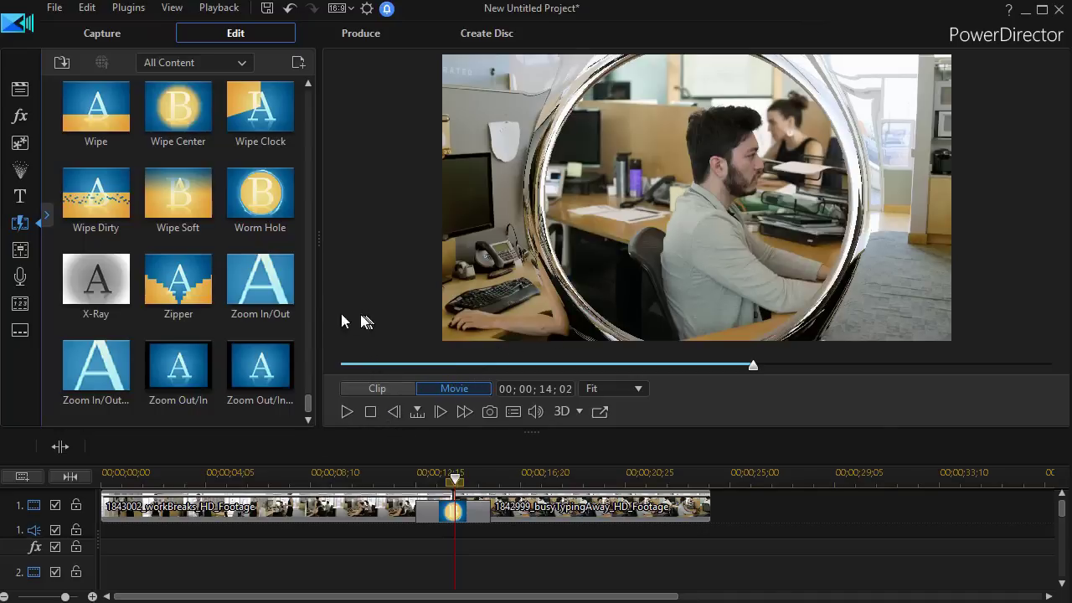
pyautogui.scroll(5, 307, 409)
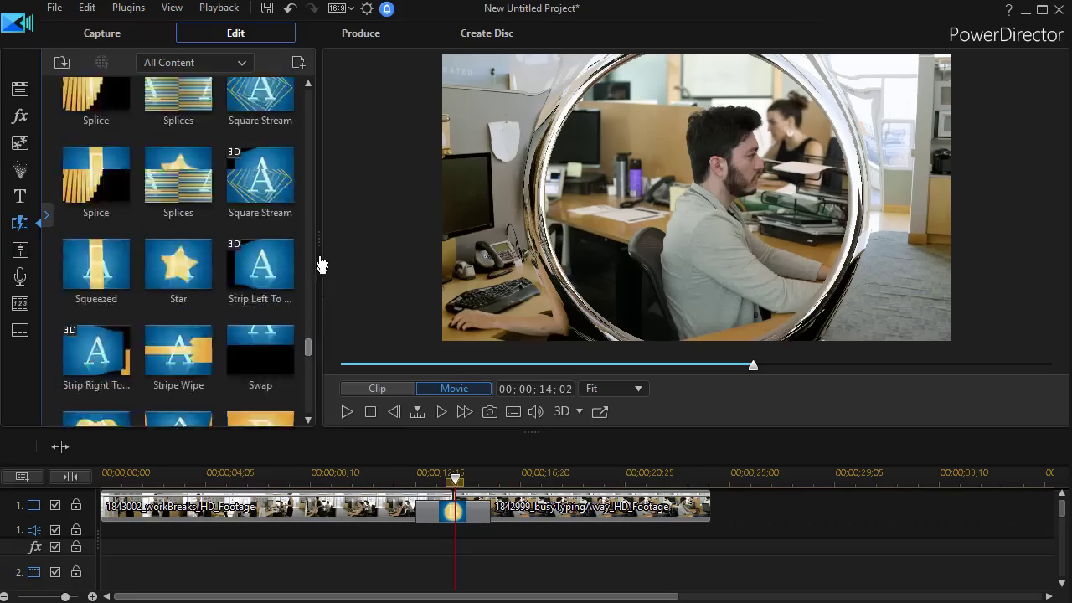
# Drop the Mirror transition between the two office clips
pyautogui.scroll(15, 319, 260)
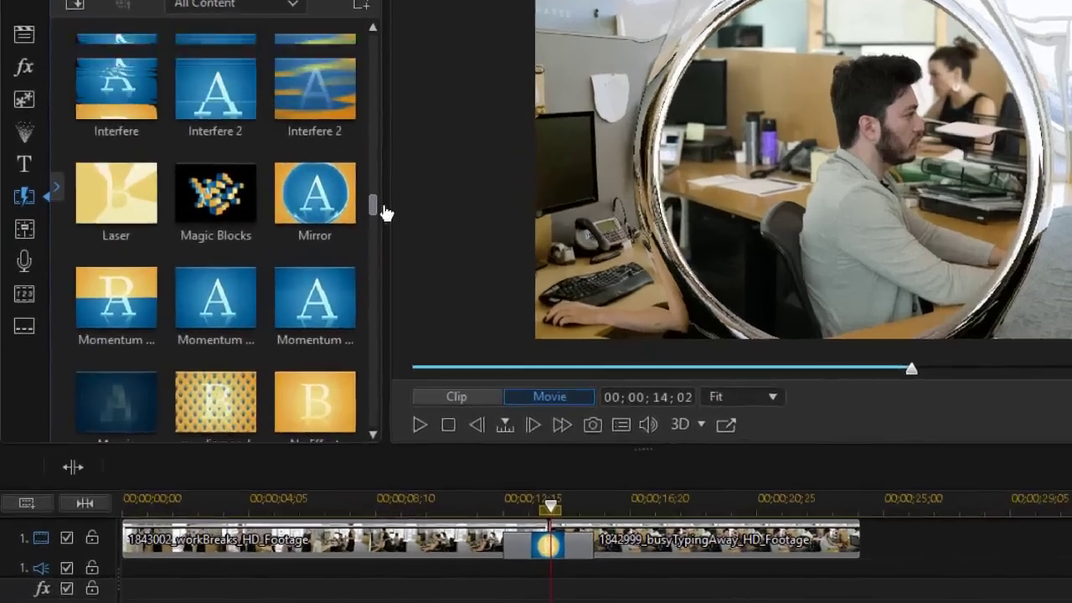
pyautogui.moveTo(326, 195); pyautogui.dragTo(320, 203)
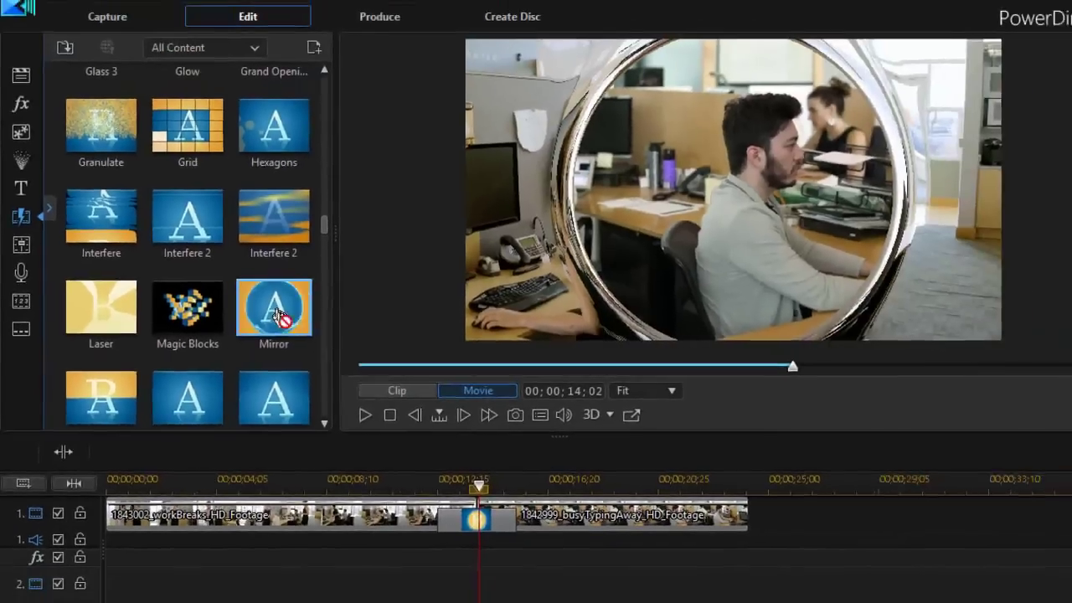
pyautogui.moveTo(279, 316); pyautogui.dragTo(471, 513)
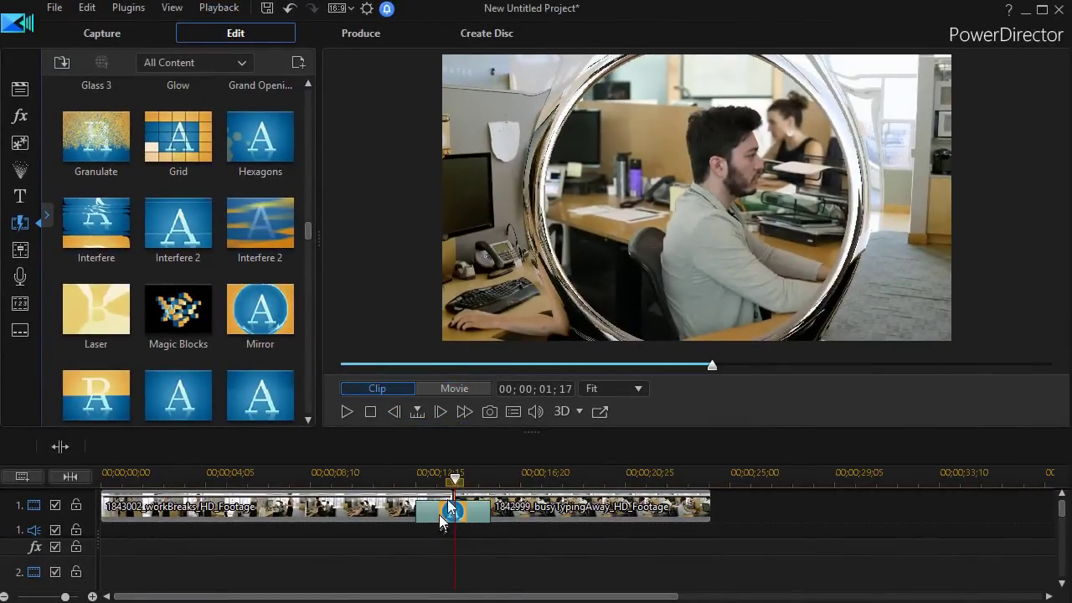
# Preview the Mirror transition from just before the junction, then stop playback
pyautogui.click(455, 477)
pyautogui.click(398, 477)
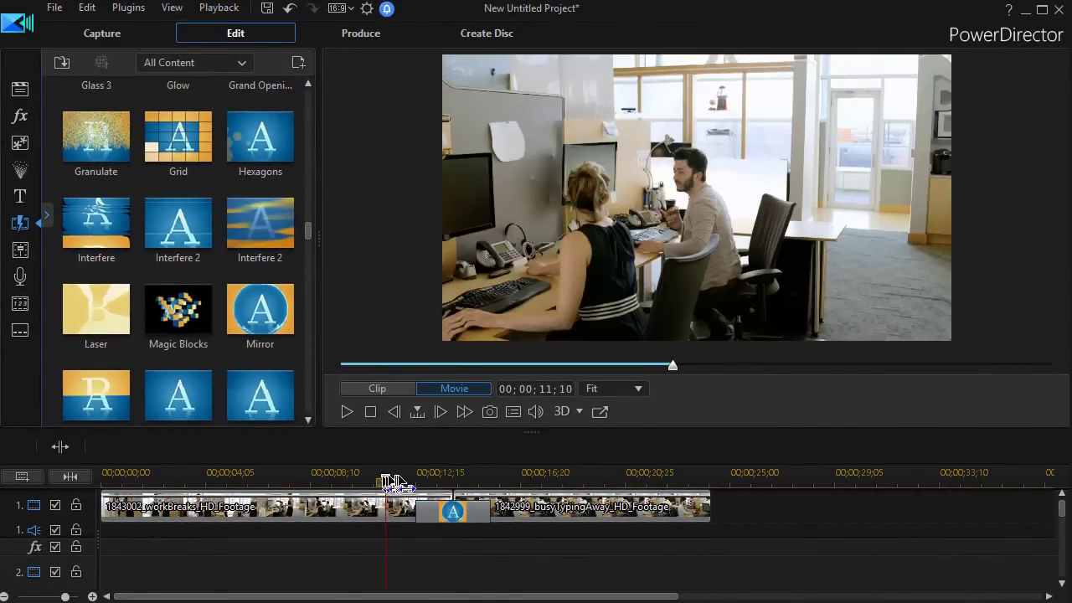
pyautogui.click(347, 411)
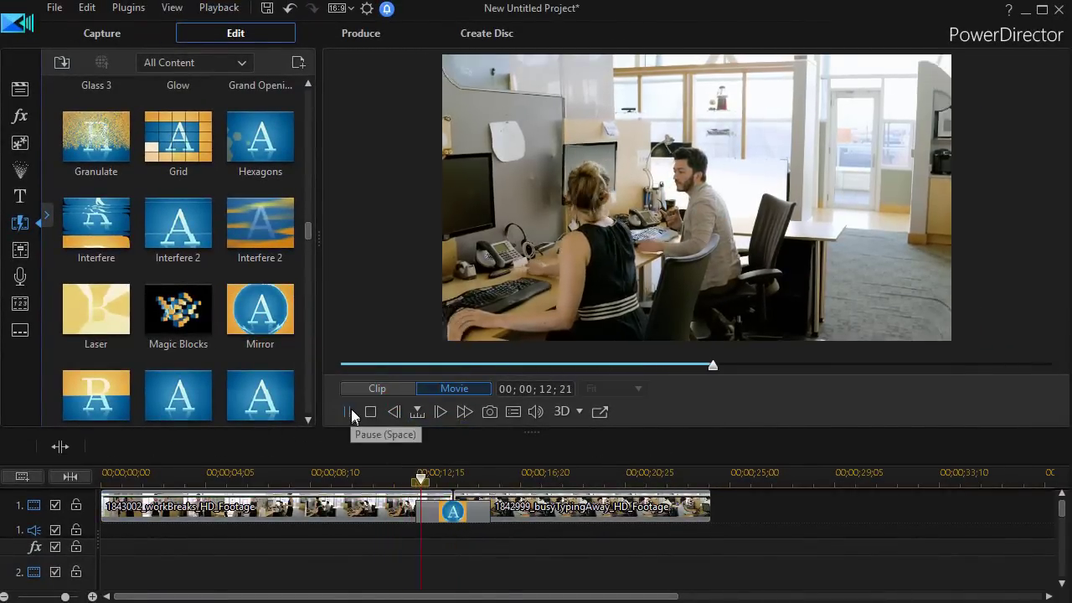
pyautogui.click(350, 411)
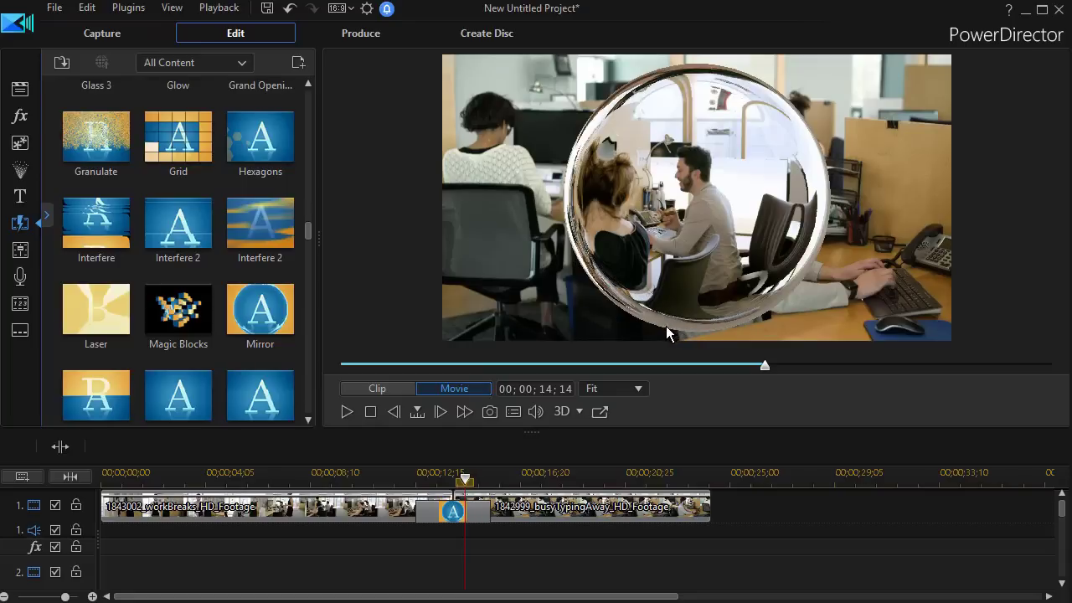
pyautogui.click(347, 413)
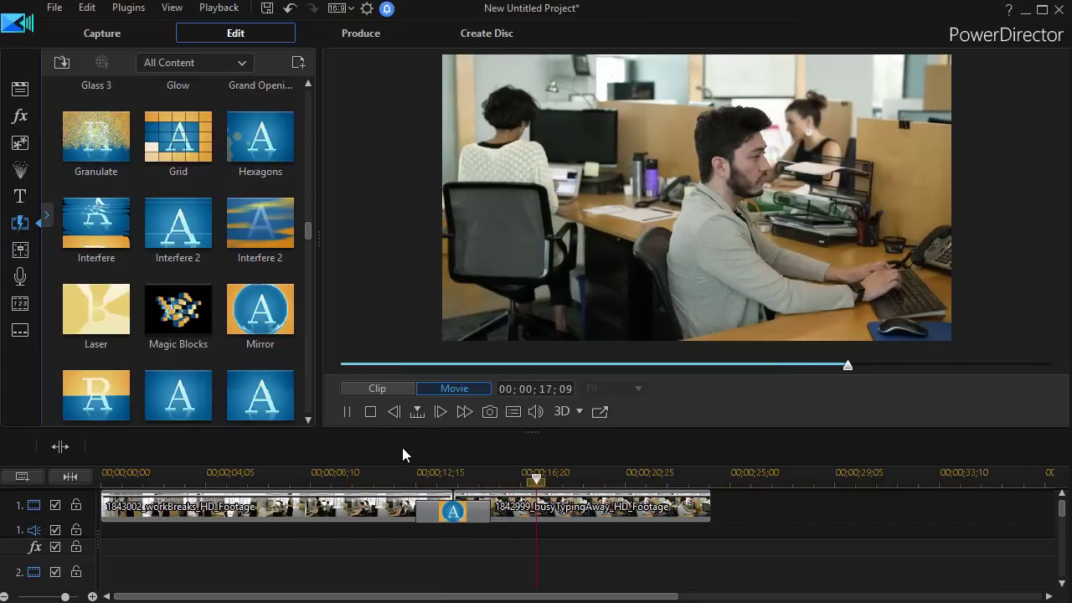
pyautogui.click(371, 413)
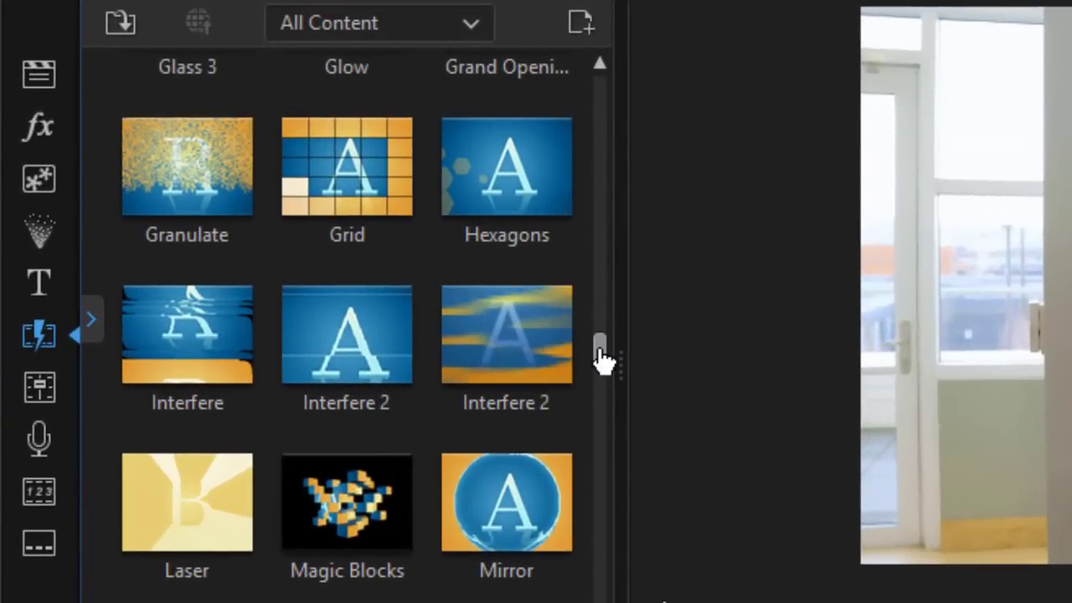
pyautogui.moveTo(601, 359); pyautogui.dragTo(582, 7)
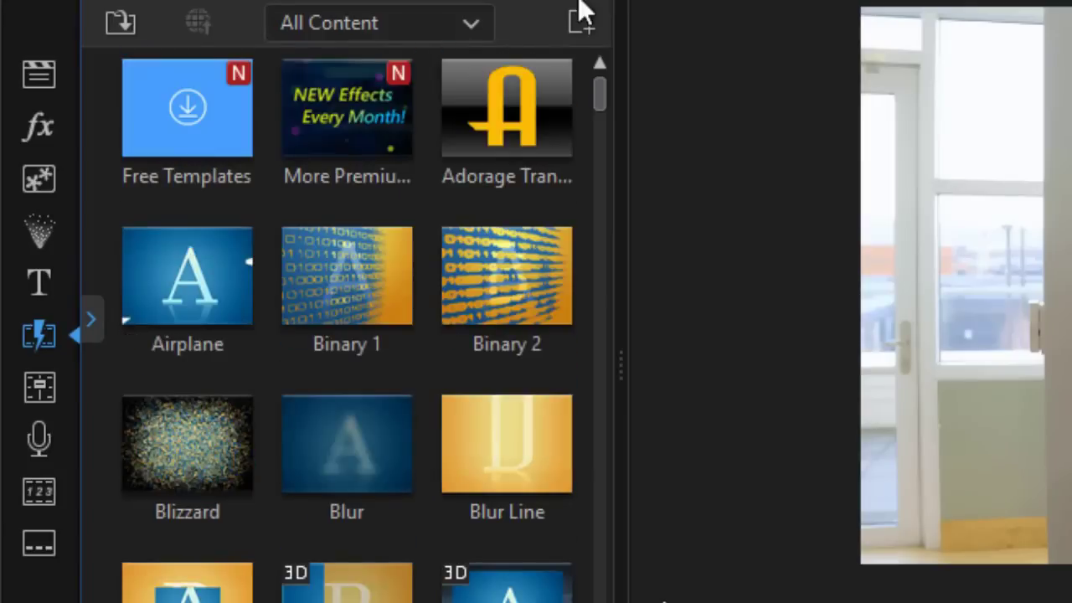
# Filter transitions to proDAD and place Vitascene Transition at the join (00;00;12;15–00;00;15;15)
pyautogui.click(473, 24)
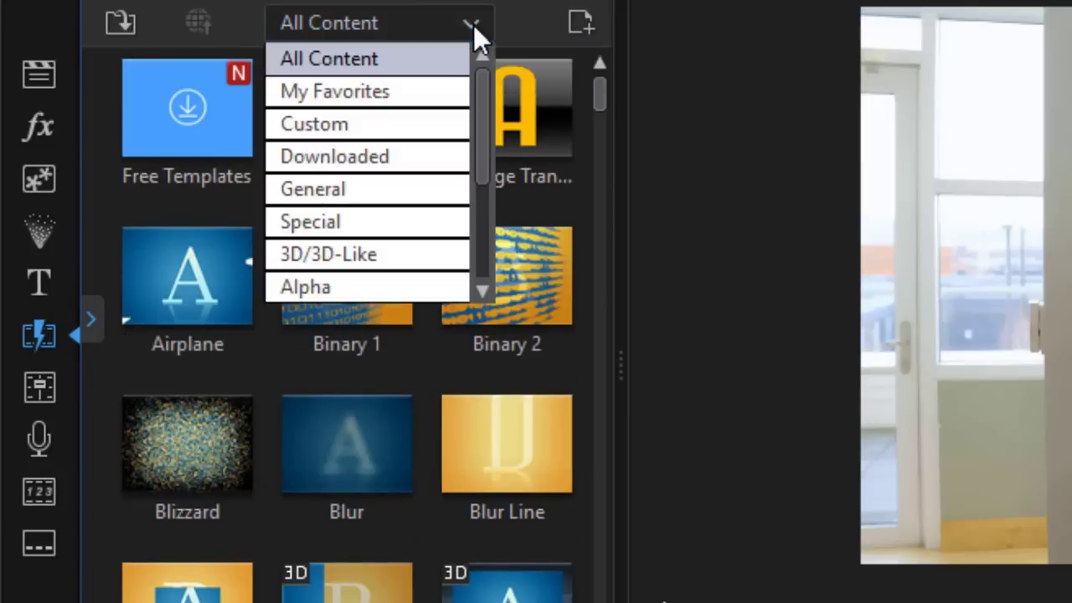
pyautogui.moveTo(480, 134); pyautogui.dragTo(448, 331)
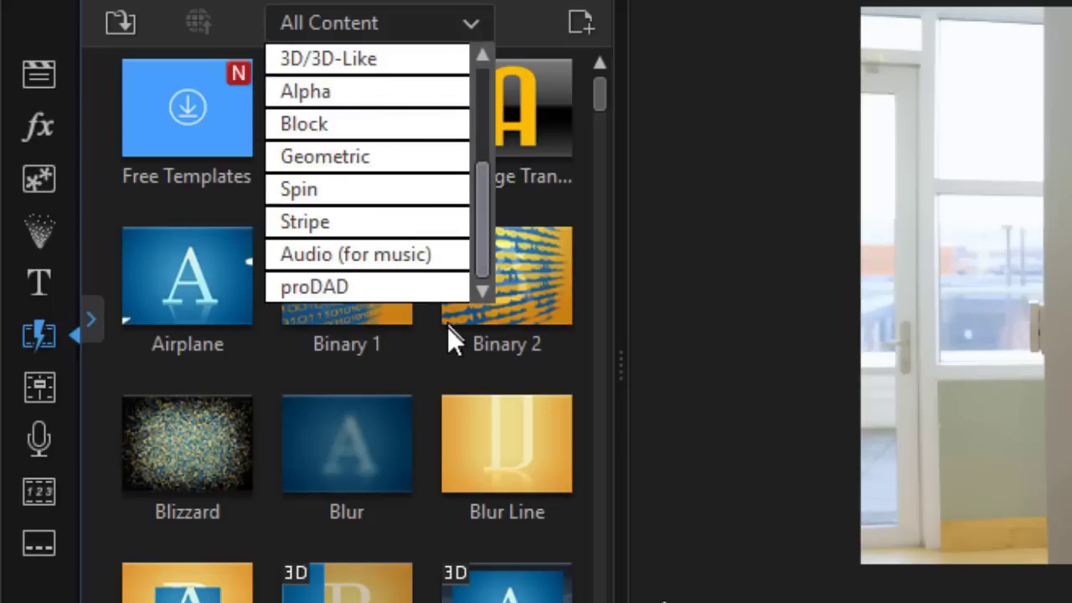
pyautogui.click(363, 289)
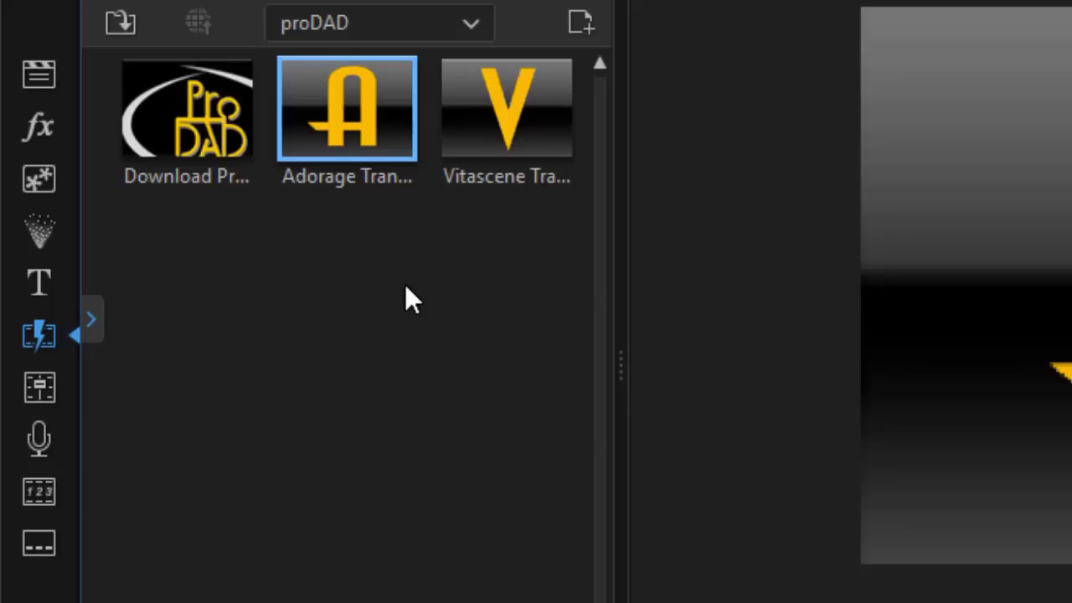
pyautogui.click(517, 130)
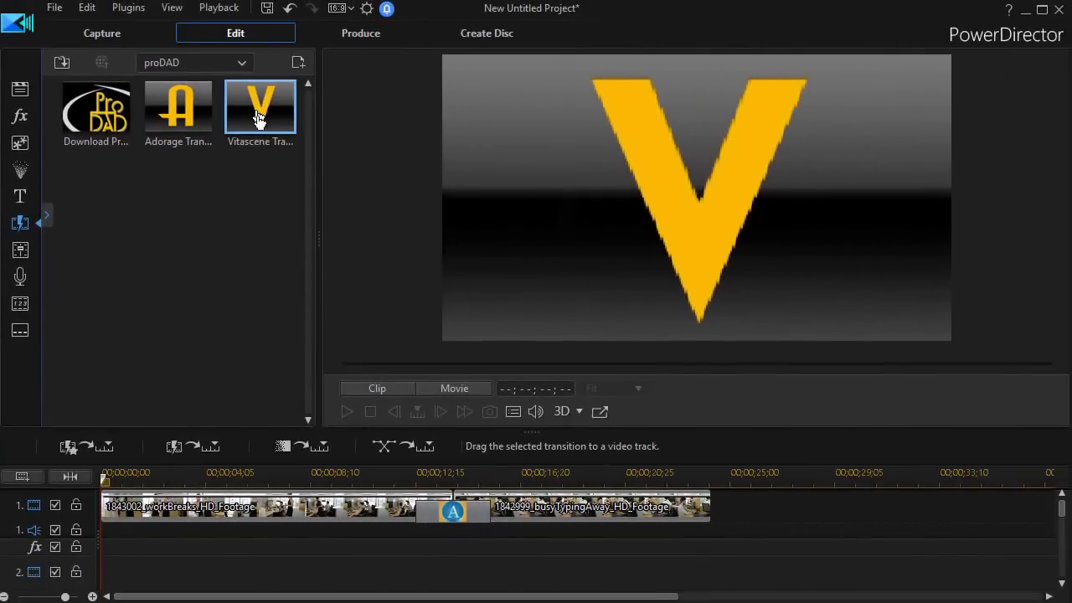
pyautogui.moveTo(517, 134); pyautogui.dragTo(444, 516)
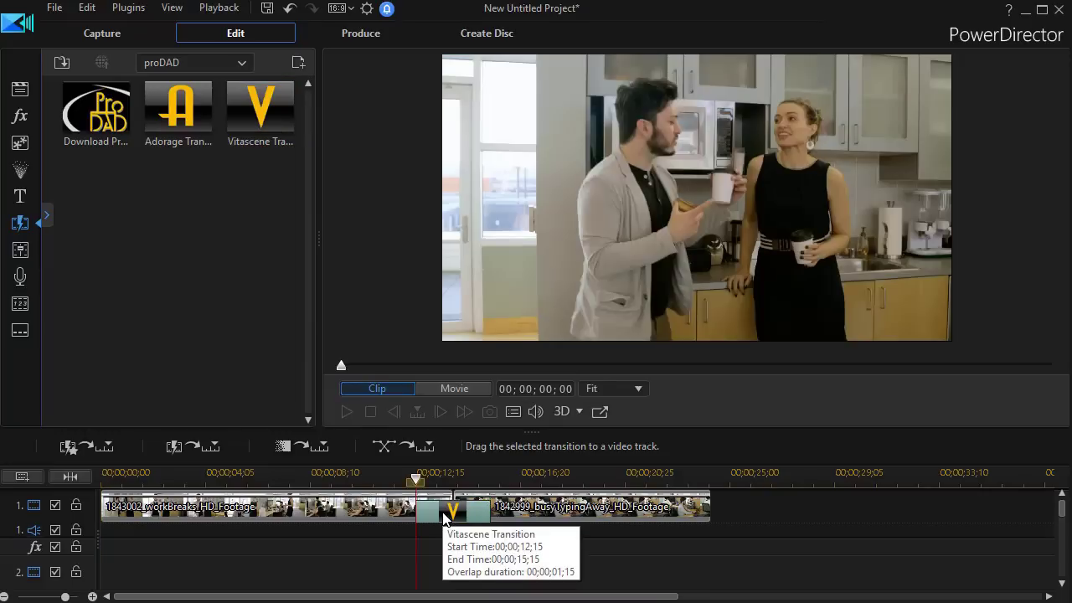
# Open the Vitascene transition's Modify settings and launch it as a Stand-alone Effect
pyautogui.click(434, 508)
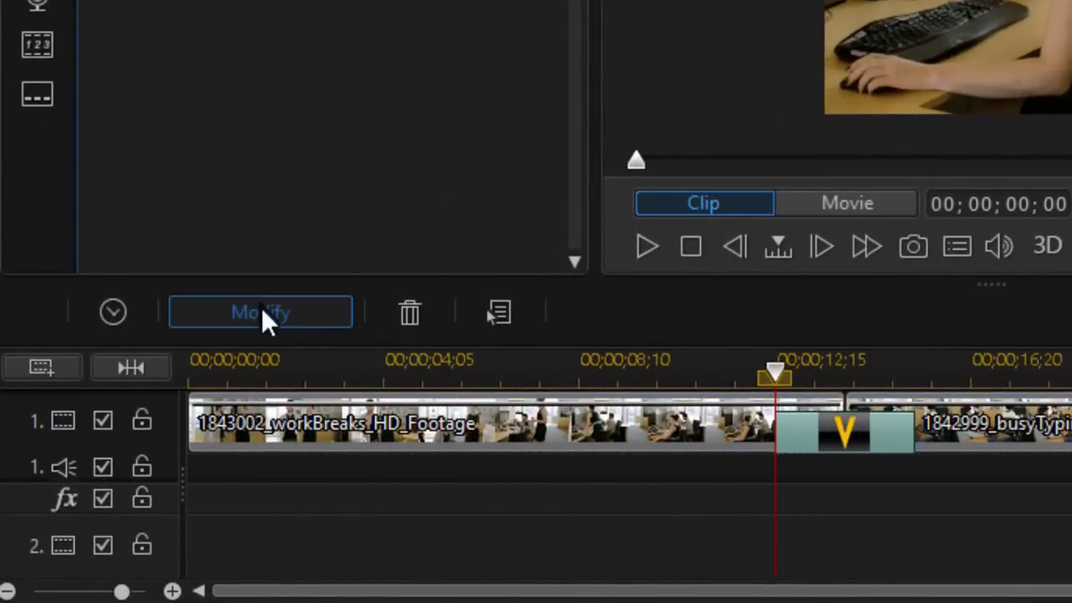
pyautogui.click(262, 310)
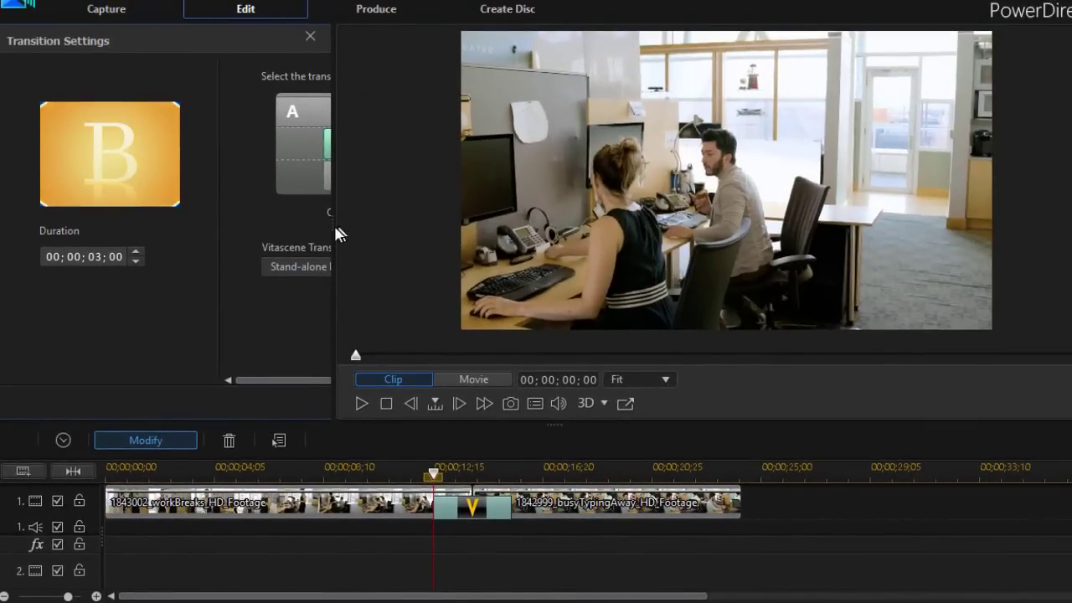
pyautogui.moveTo(331, 226); pyautogui.dragTo(465, 240)
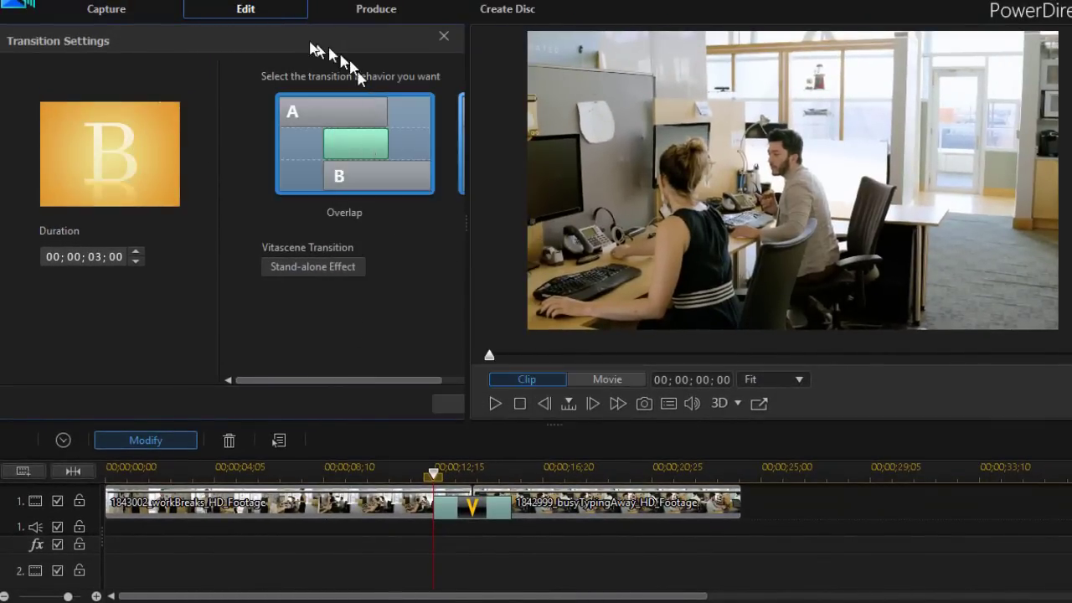
pyautogui.click(317, 268)
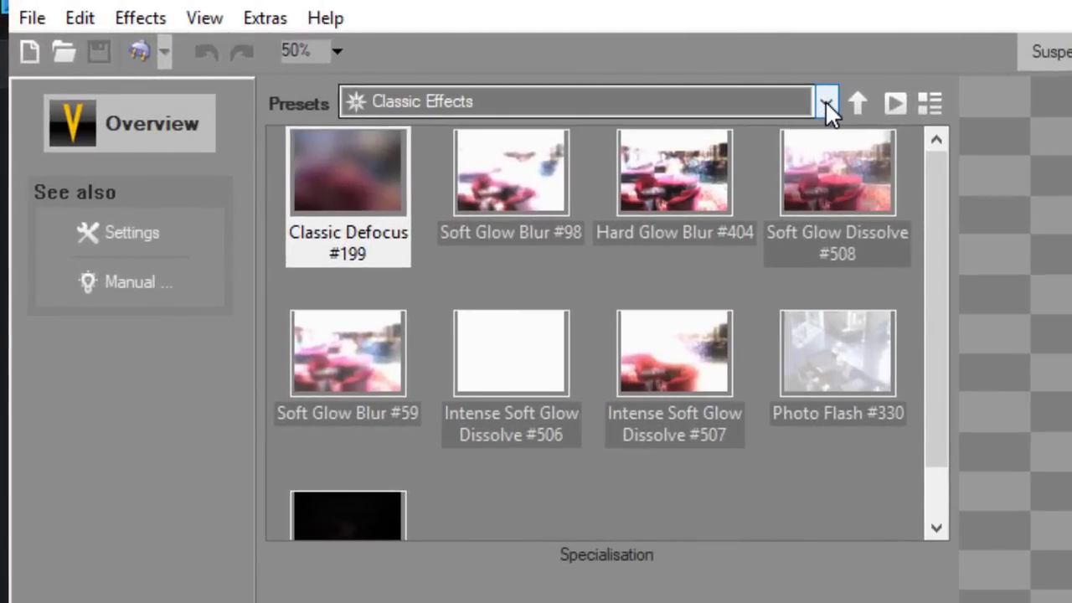
# Switch the Vitascene preset group to Shape Wipes
pyautogui.click(826, 104)
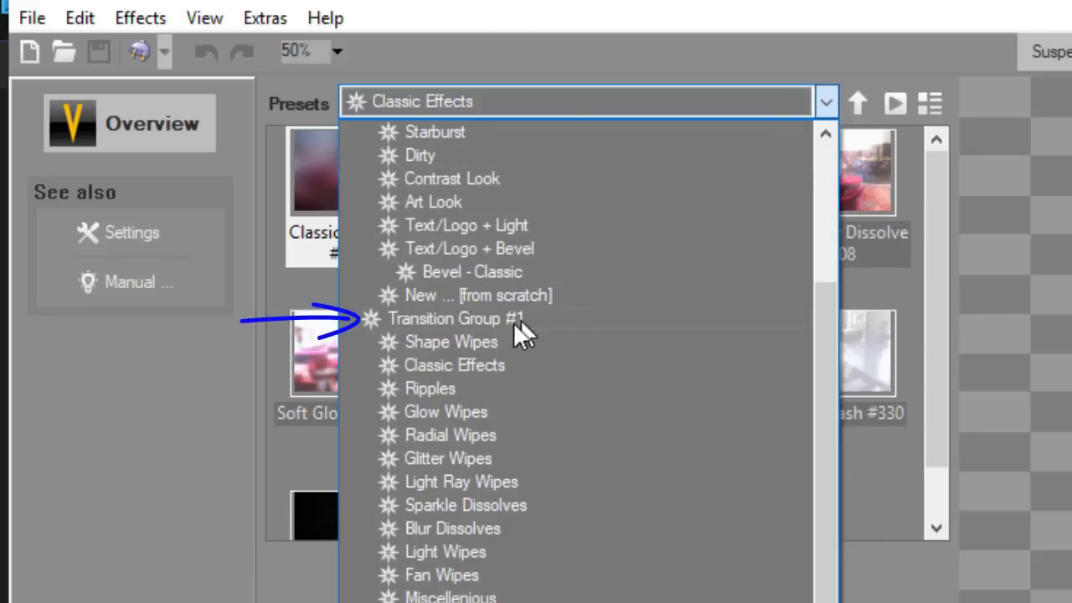
pyautogui.click(463, 342)
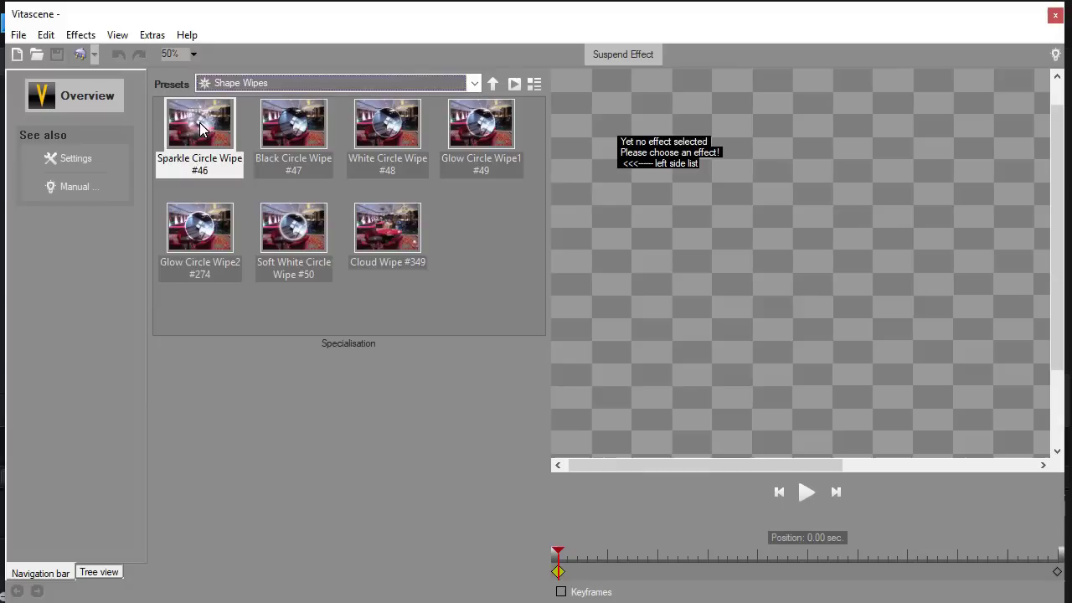
# Apply Sparkle Circle Wipe #46 and play a short preview of it
pyautogui.doubleClick(201, 127)
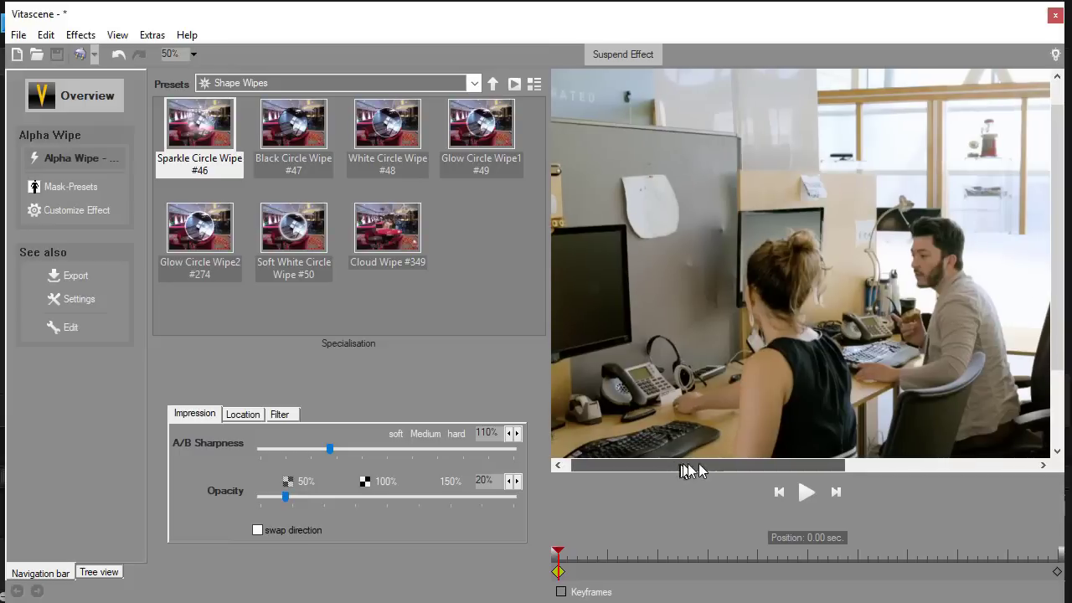
pyautogui.moveTo(700, 471); pyautogui.dragTo(774, 472)
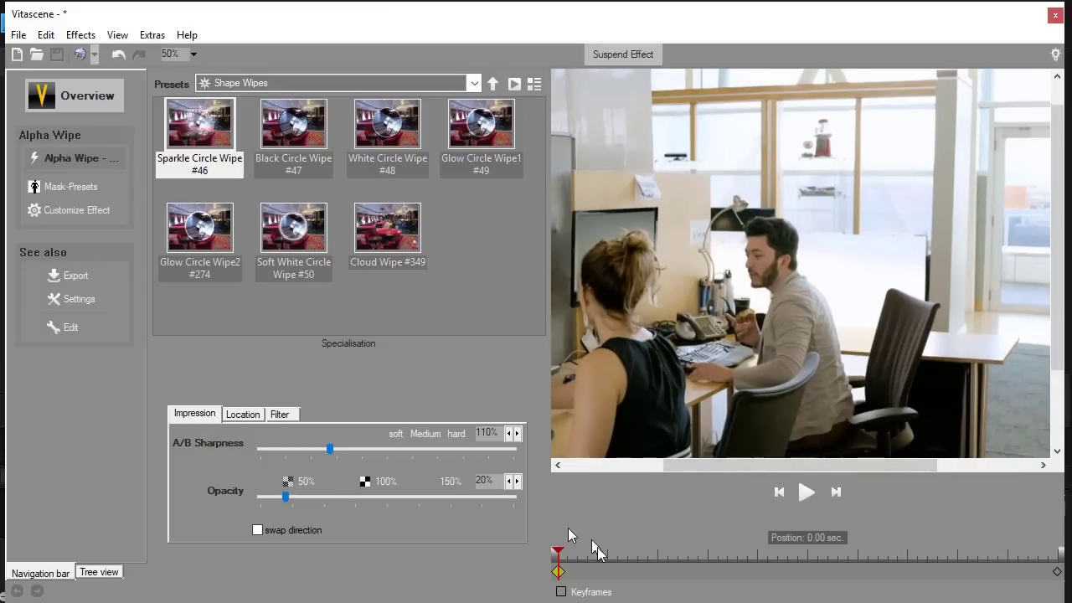
pyautogui.click(806, 492)
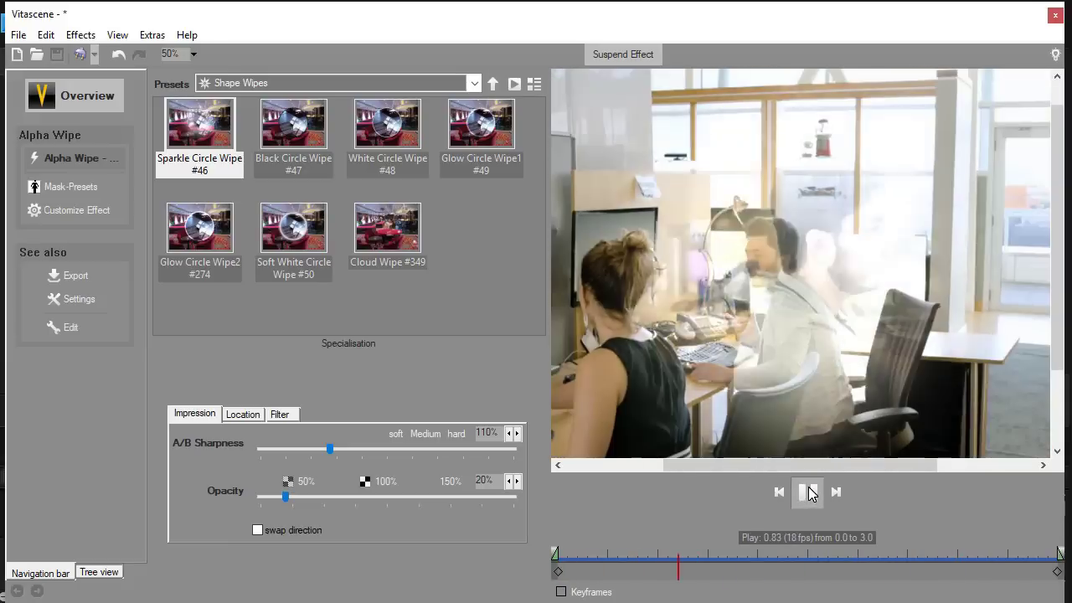
pyautogui.click(808, 492)
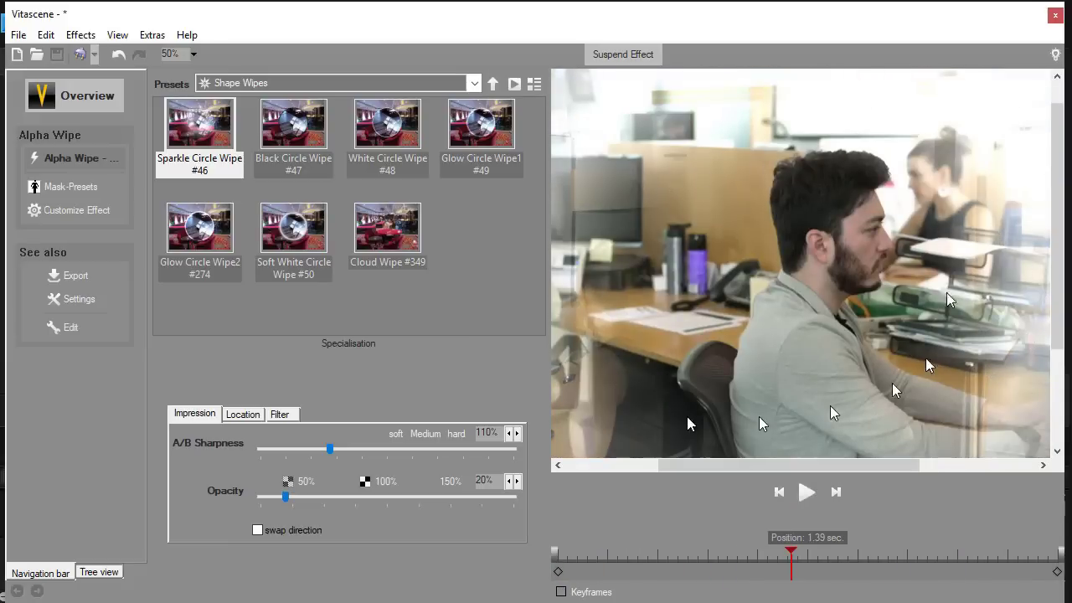
# Switch to Black Circle Wipe #47 and replay it from 0.00 sec
pyautogui.click(295, 134)
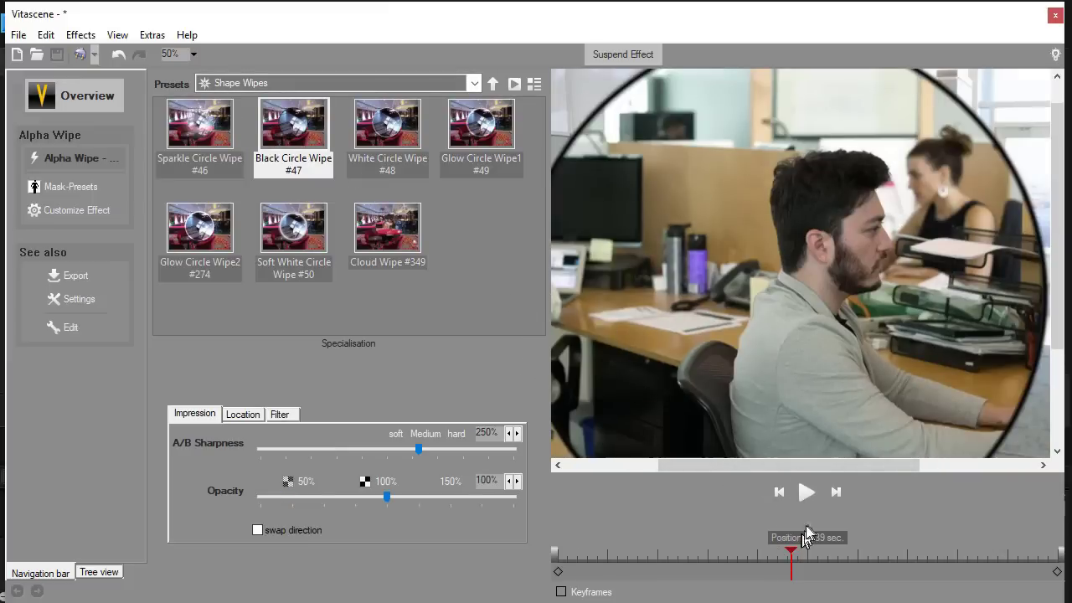
pyautogui.click(780, 495)
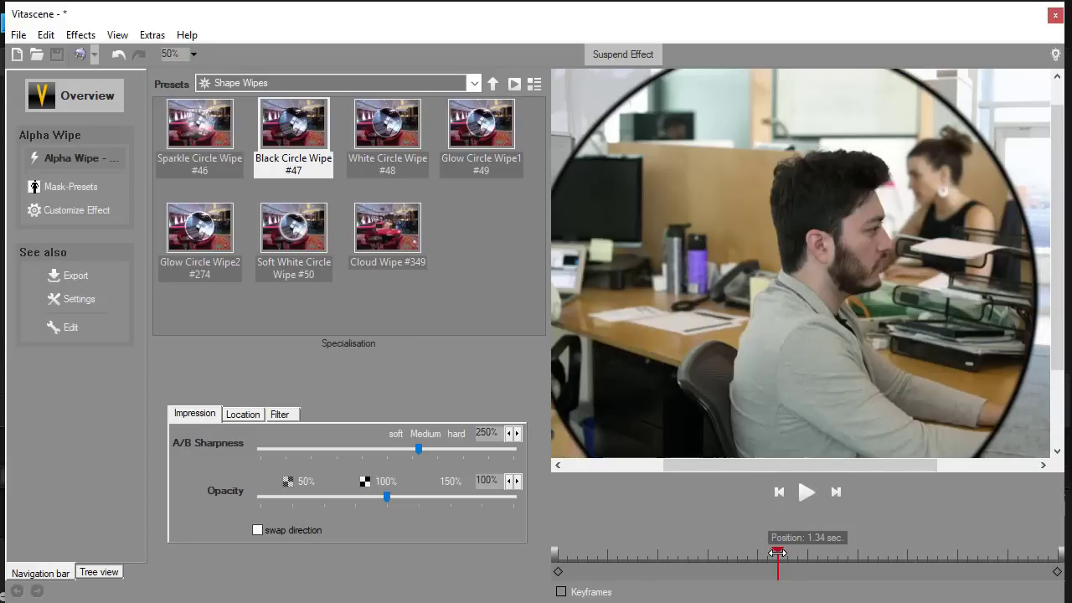
pyautogui.moveTo(777, 549); pyautogui.dragTo(558, 553)
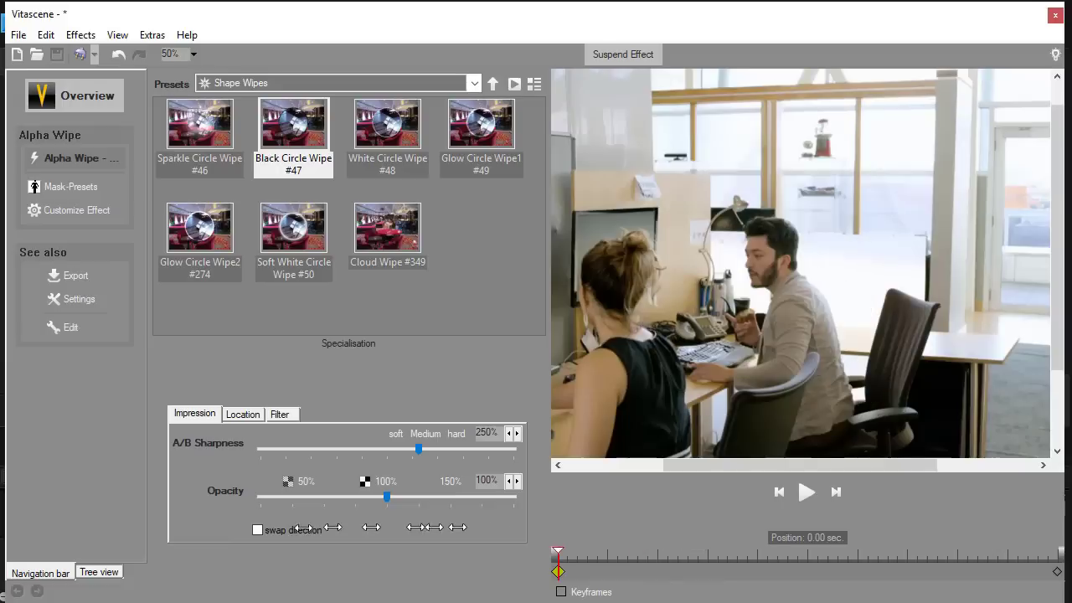
pyautogui.click(802, 494)
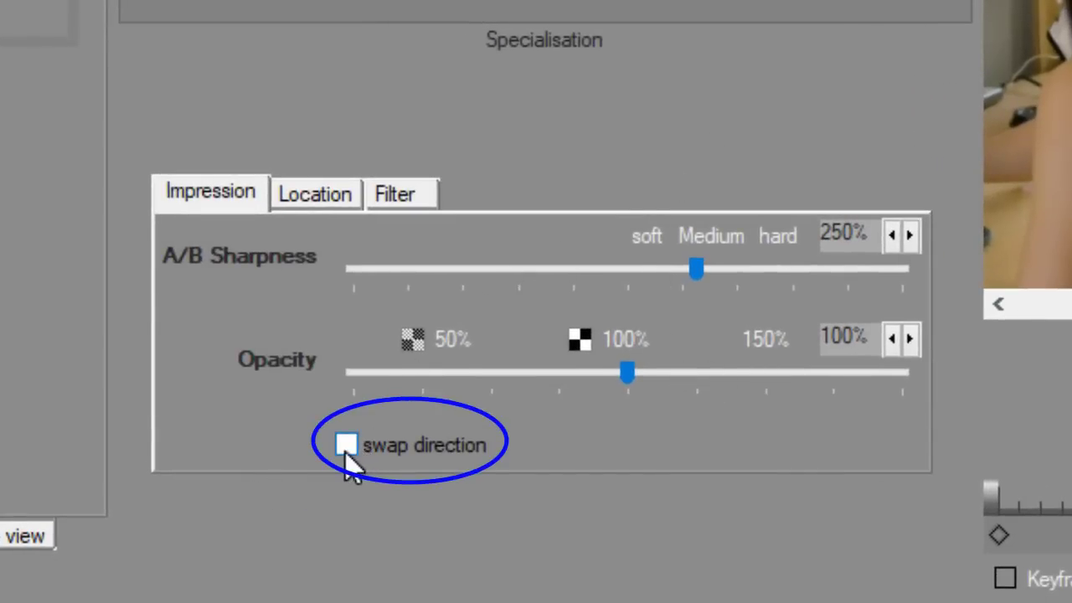
# Enable swap direction and preview the reversed Black Circle Wipe from the start
pyautogui.click(345, 448)
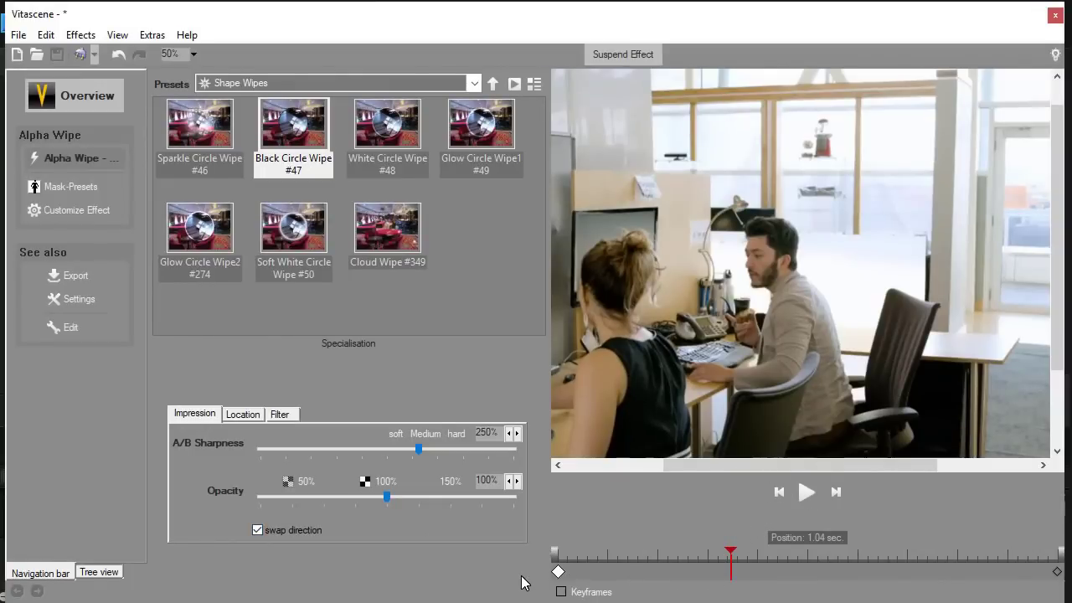
pyautogui.click(558, 572)
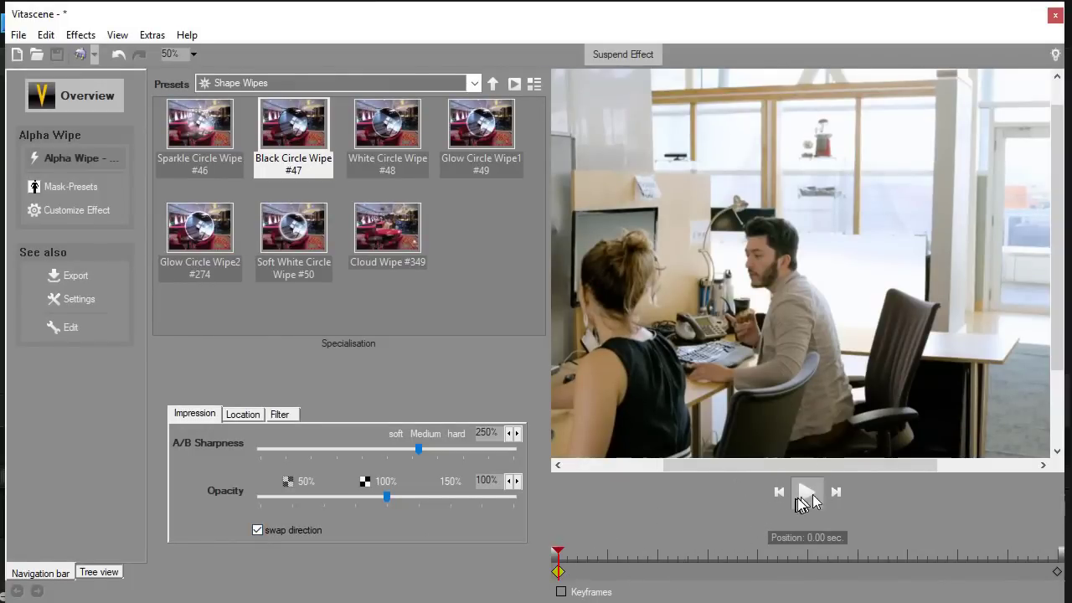
pyautogui.click(807, 501)
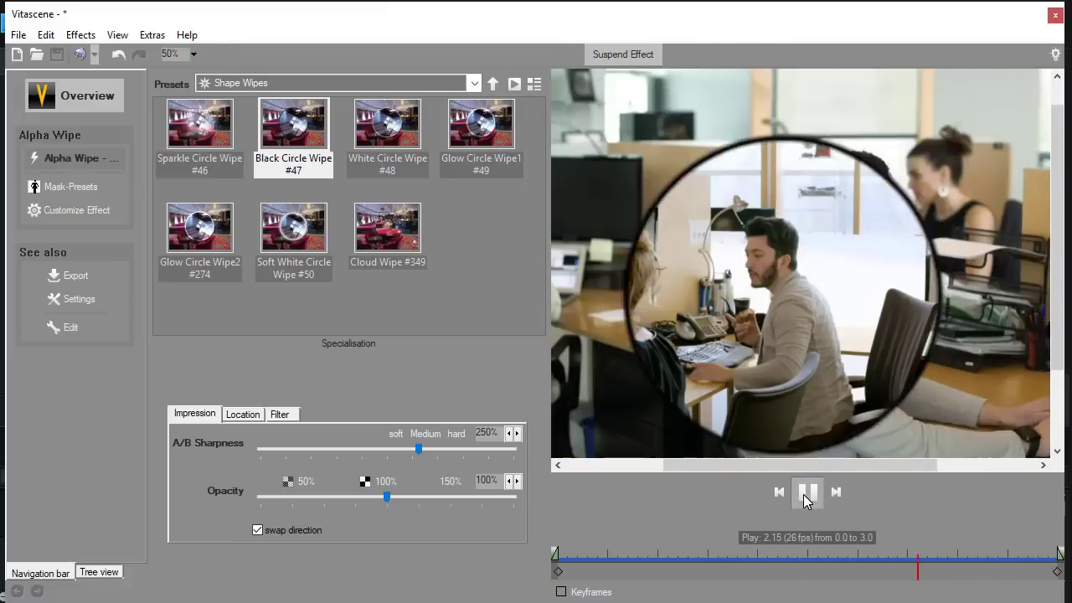
pyautogui.click(805, 494)
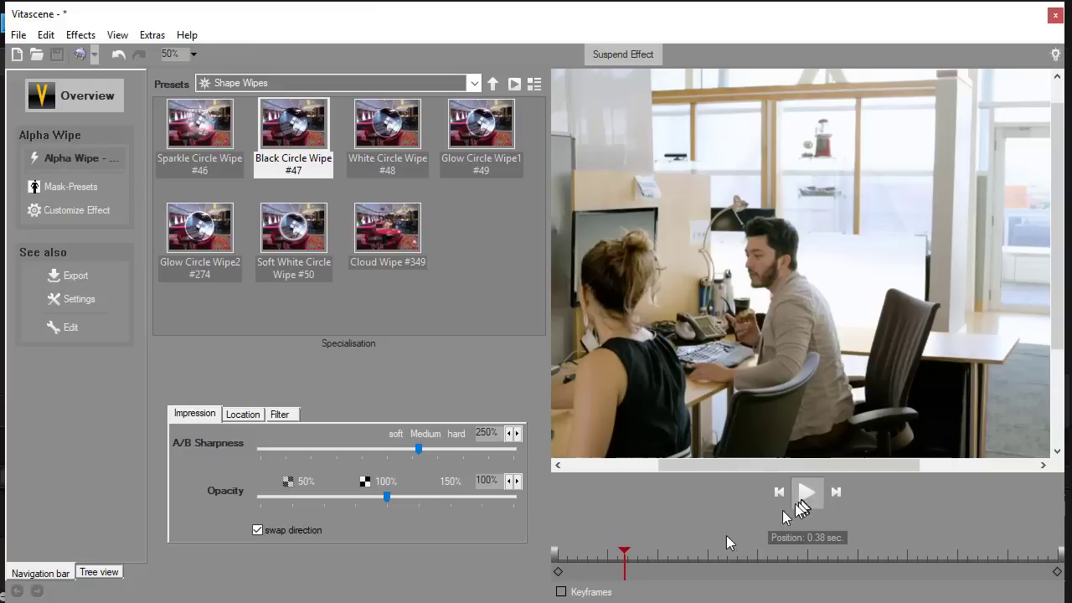
# Turn swap direction off, raise A/B Sharpness, and preview the crisper edge to 1.50 seconds
pyautogui.click(258, 531)
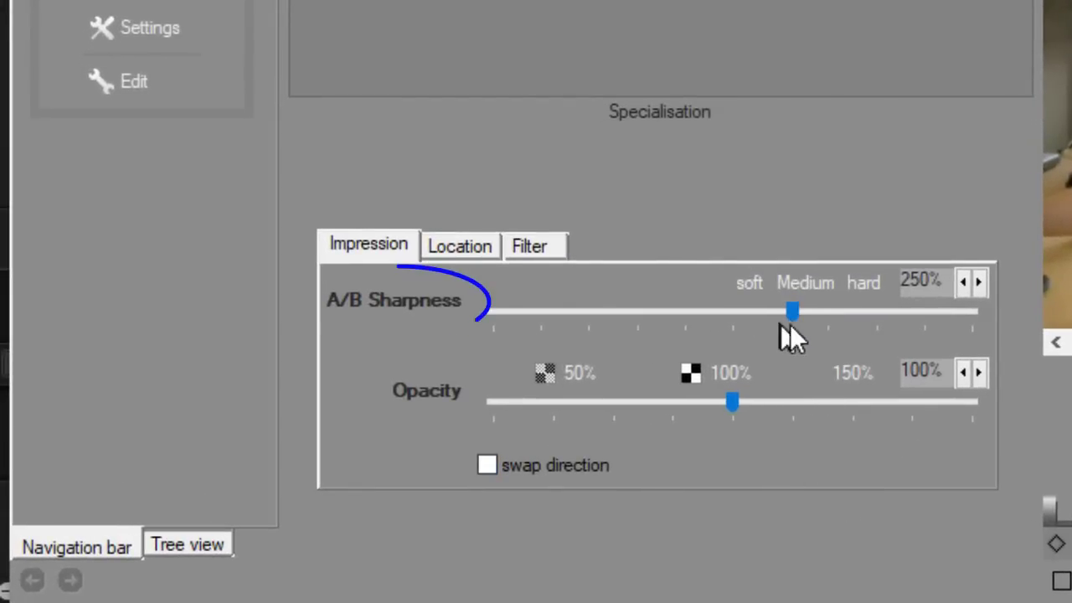
pyautogui.moveTo(792, 313); pyautogui.dragTo(767, 338)
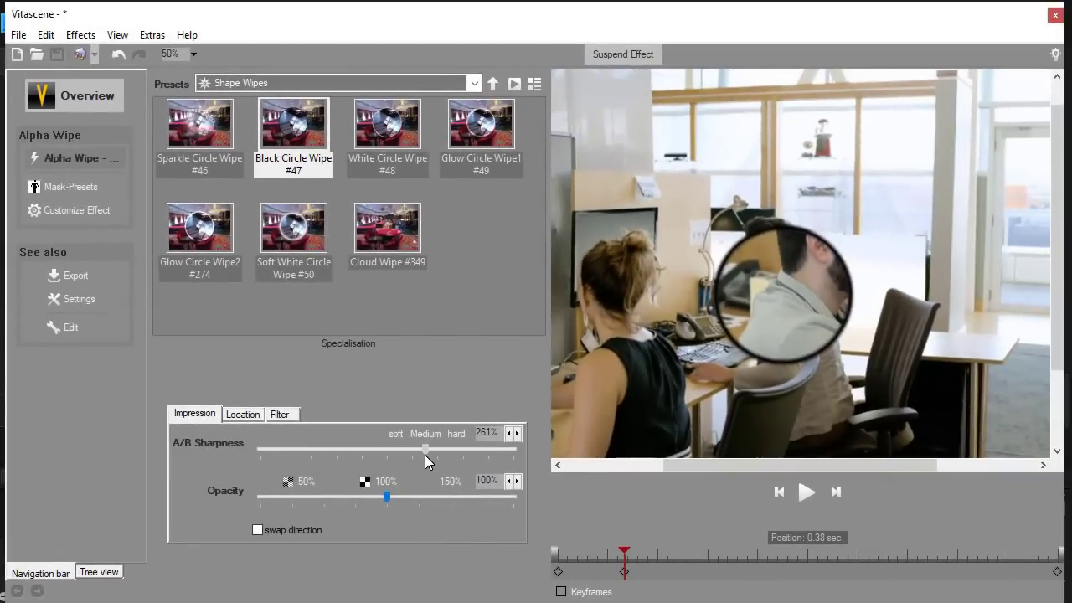
pyautogui.moveTo(428, 456); pyautogui.dragTo(513, 460)
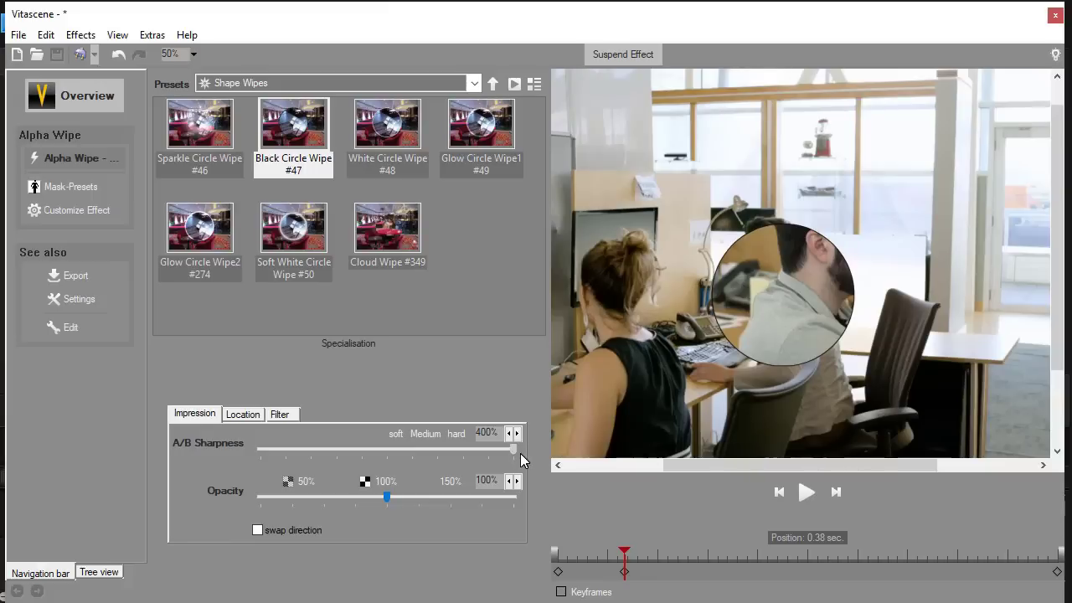
pyautogui.click(808, 499)
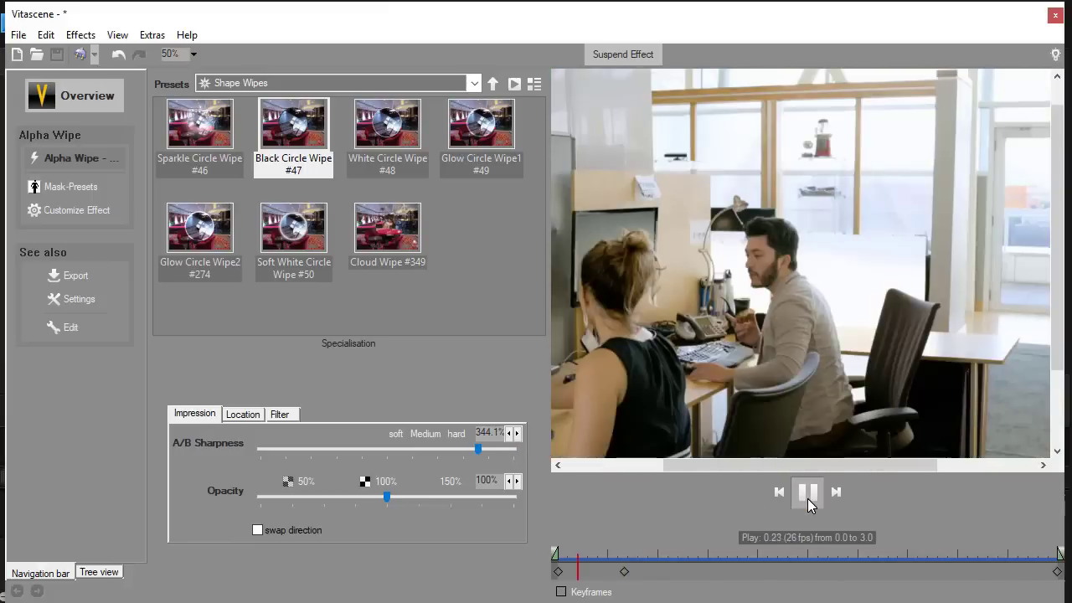
pyautogui.click(808, 501)
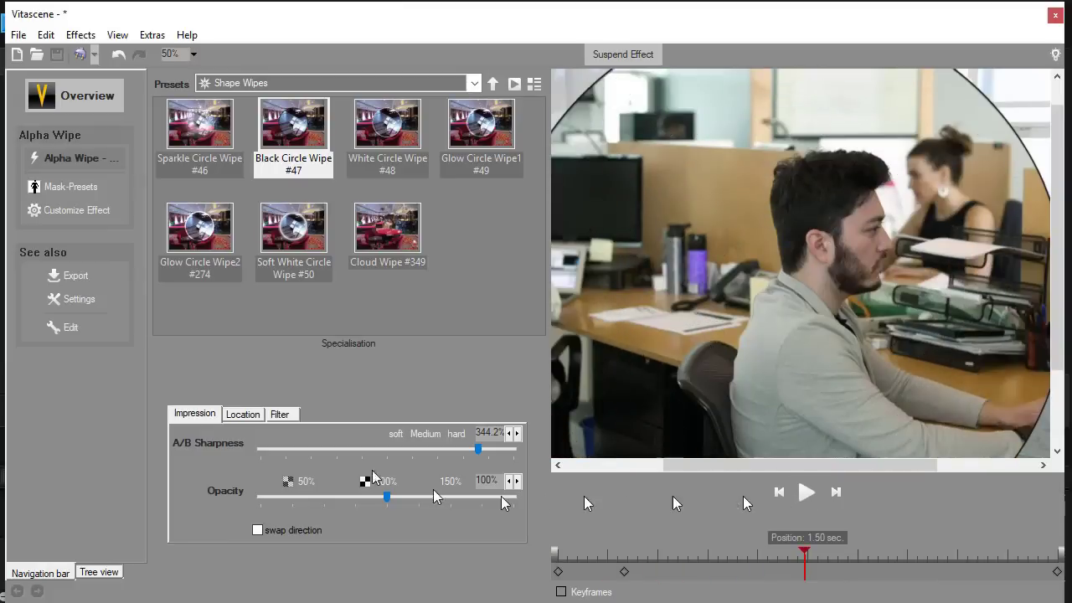
# Lower A/B Sharpness to 182%, undoing a further softening
pyautogui.click(478, 450)
pyautogui.moveTo(800, 551); pyautogui.dragTo(684, 551)
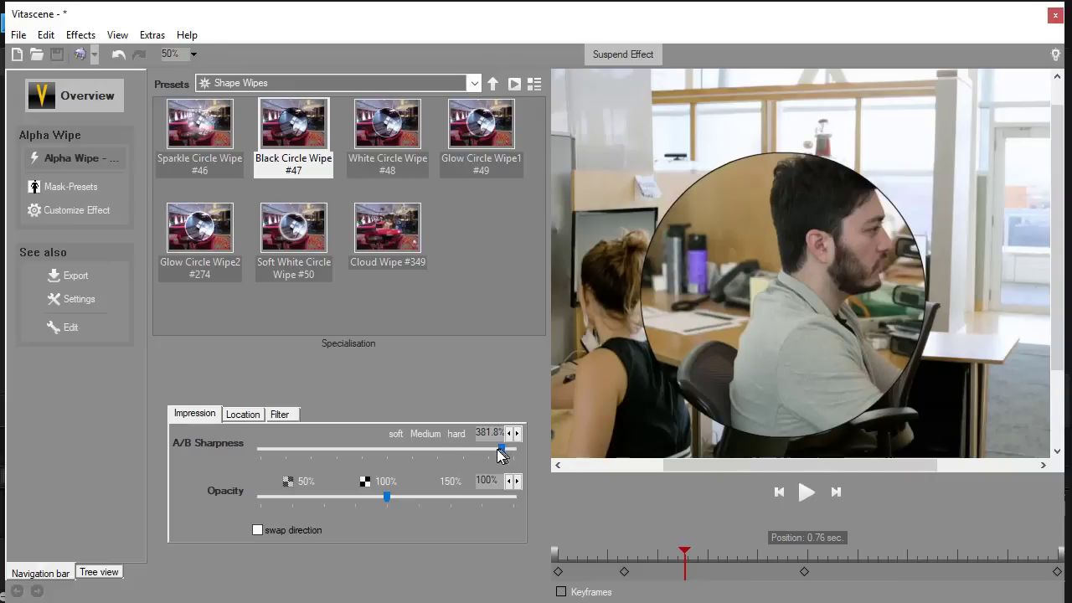
pyautogui.moveTo(499, 451); pyautogui.dragTo(379, 458)
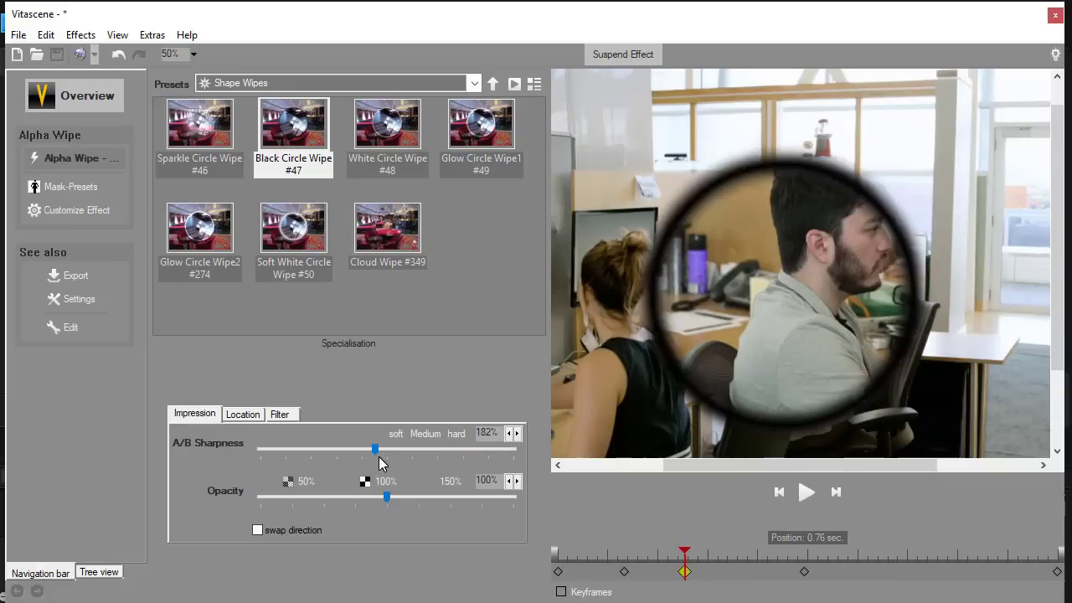
pyautogui.click(327, 450)
pyautogui.hotkey('ctrl', 'z')
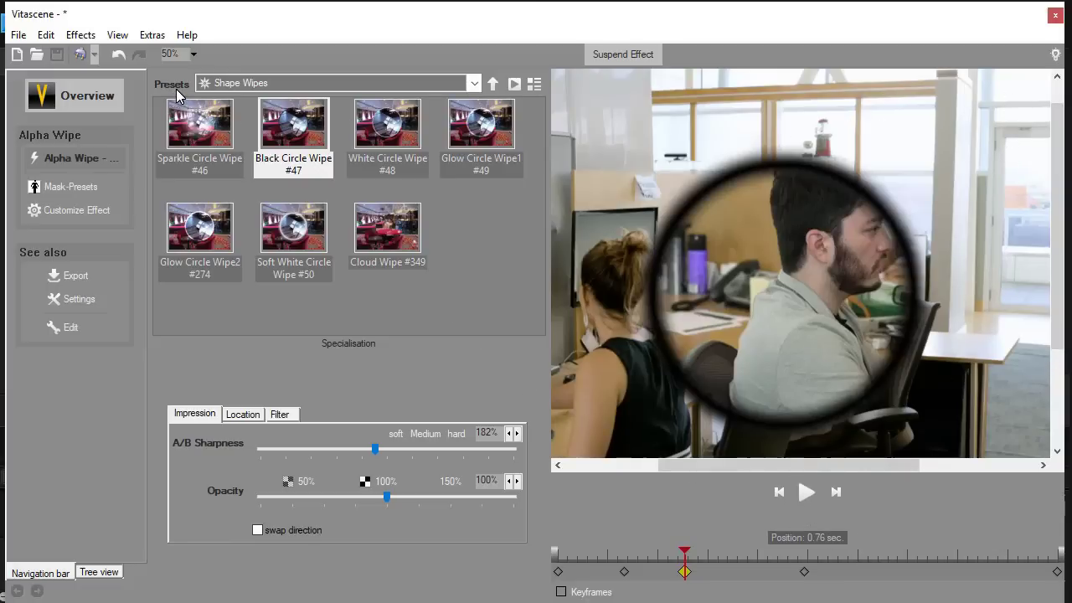
# Leave Vitascene with File > 'back to the editing program'
pyautogui.click(18, 37)
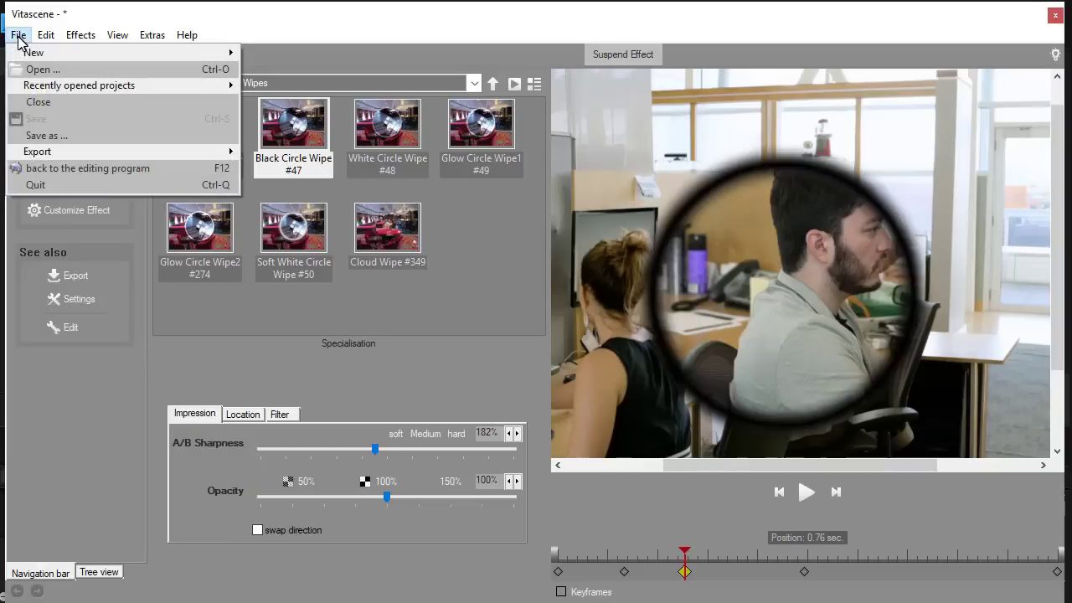
pyautogui.click(75, 168)
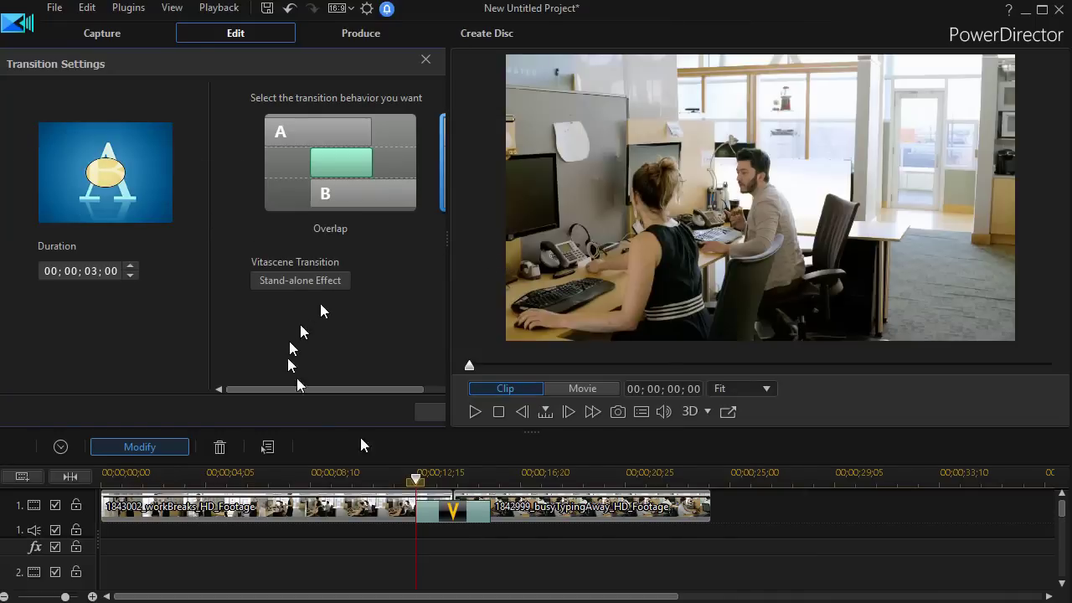
# Close Transition Settings and play the customized Vitascene circle wipe in the preview, then stop
pyautogui.click(386, 507)
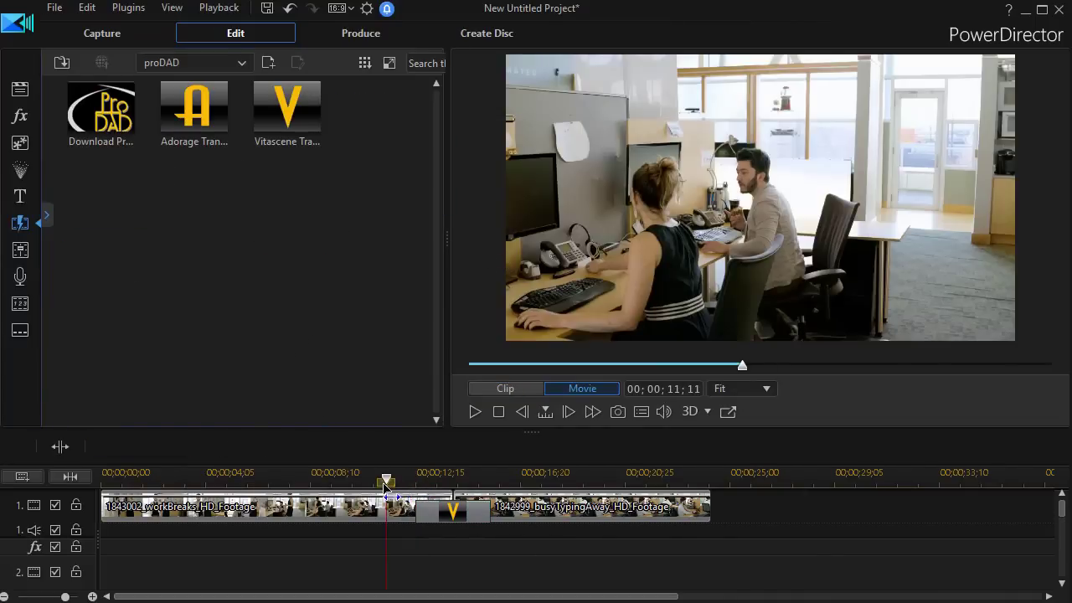
pyautogui.click(474, 412)
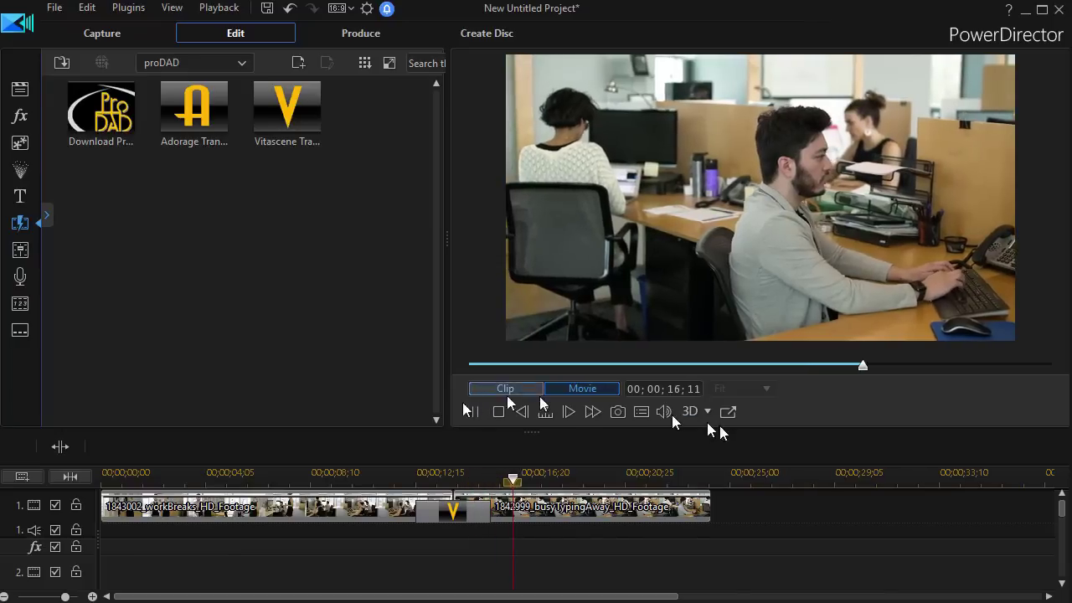
pyautogui.click(475, 412)
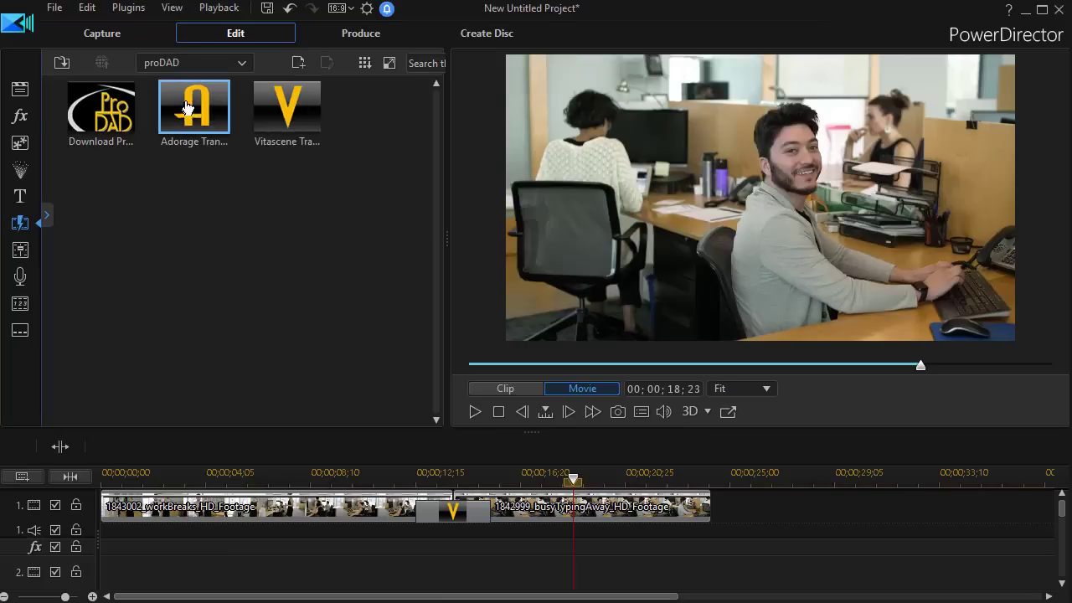
# Drop Adorage Transition on the clip junction, open its stand-alone Adorage editor, and expand Volume 2
pyautogui.moveTo(250, 198); pyautogui.dragTo(423, 436)
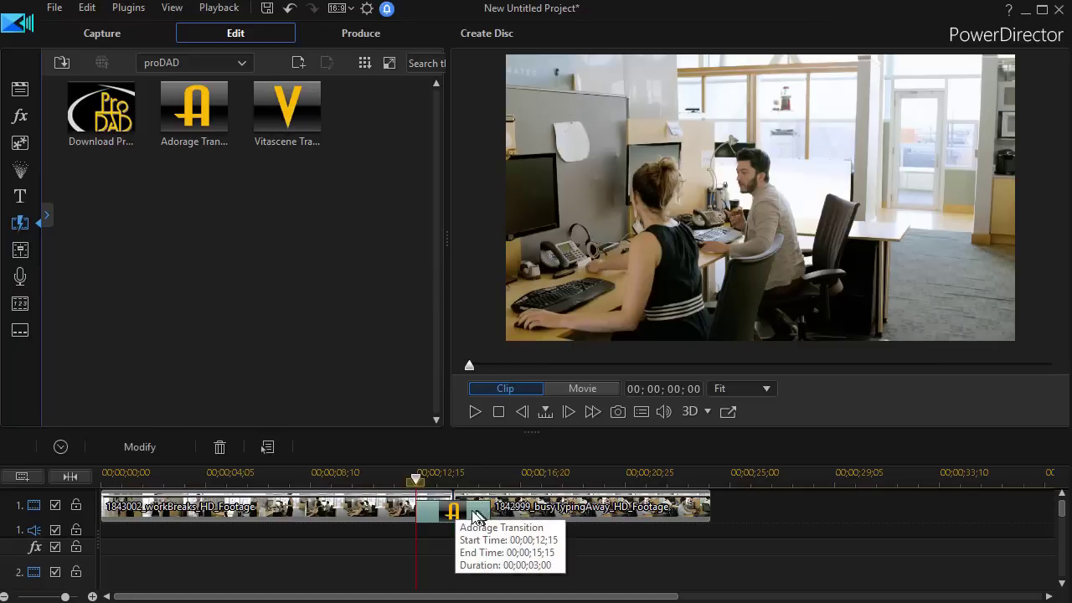
pyautogui.click(144, 449)
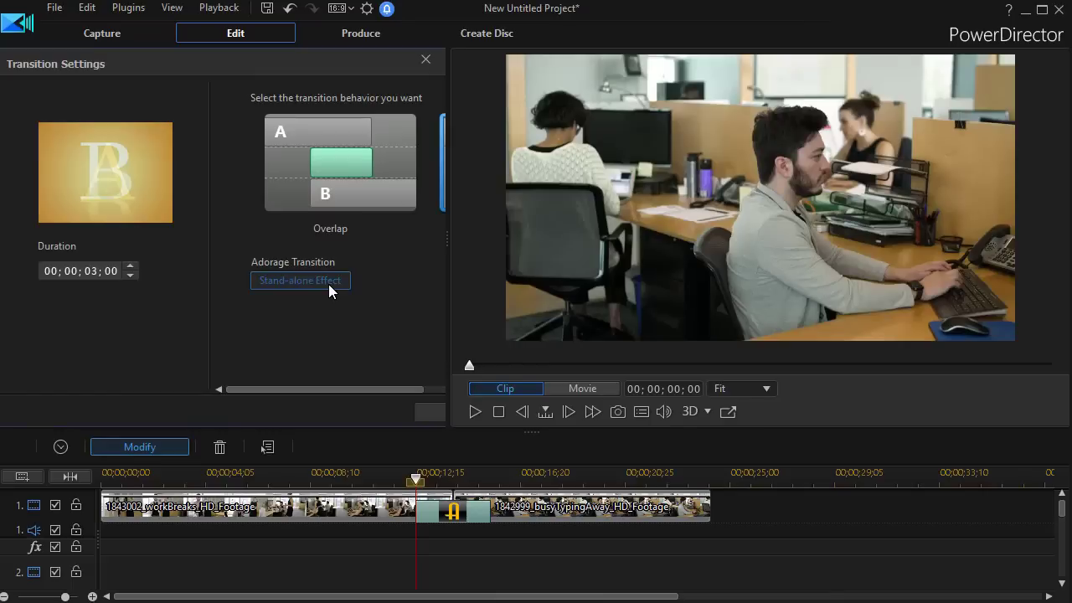
pyautogui.click(328, 283)
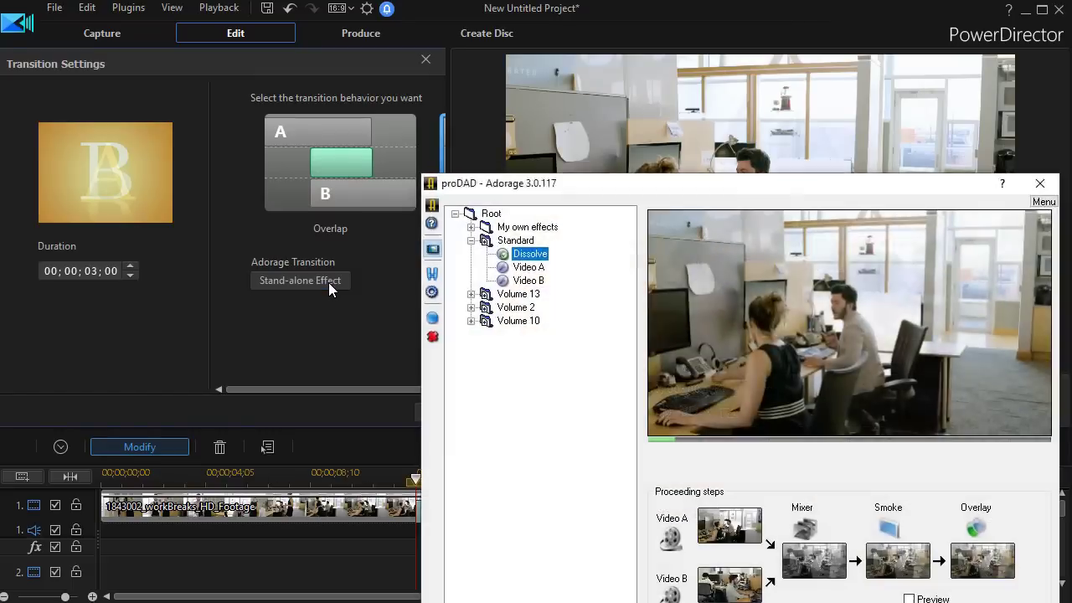
pyautogui.moveTo(628, 190); pyautogui.dragTo(214, 23)
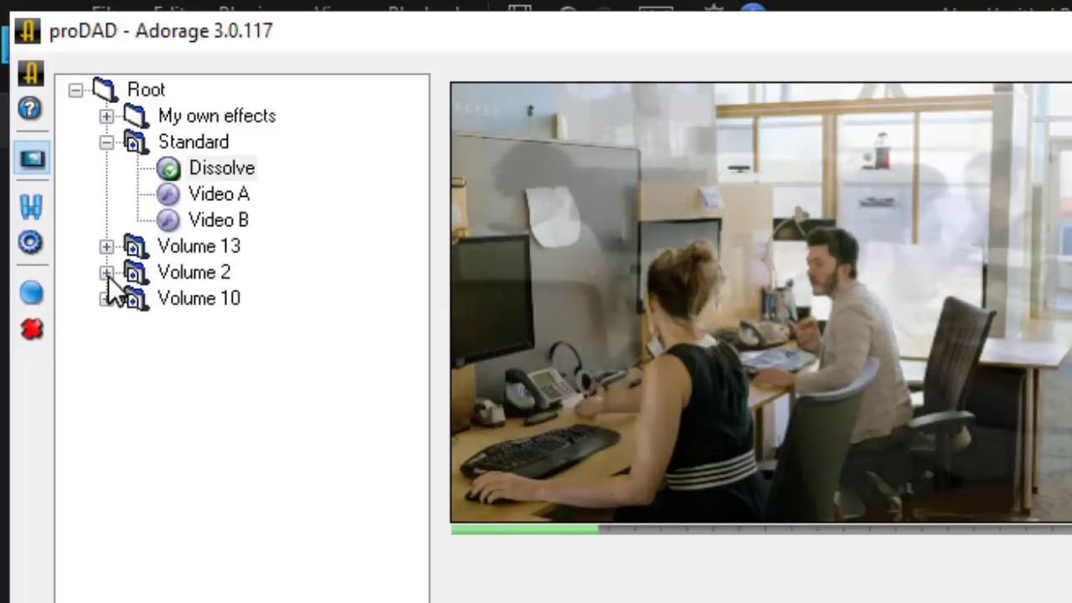
pyautogui.click(107, 272)
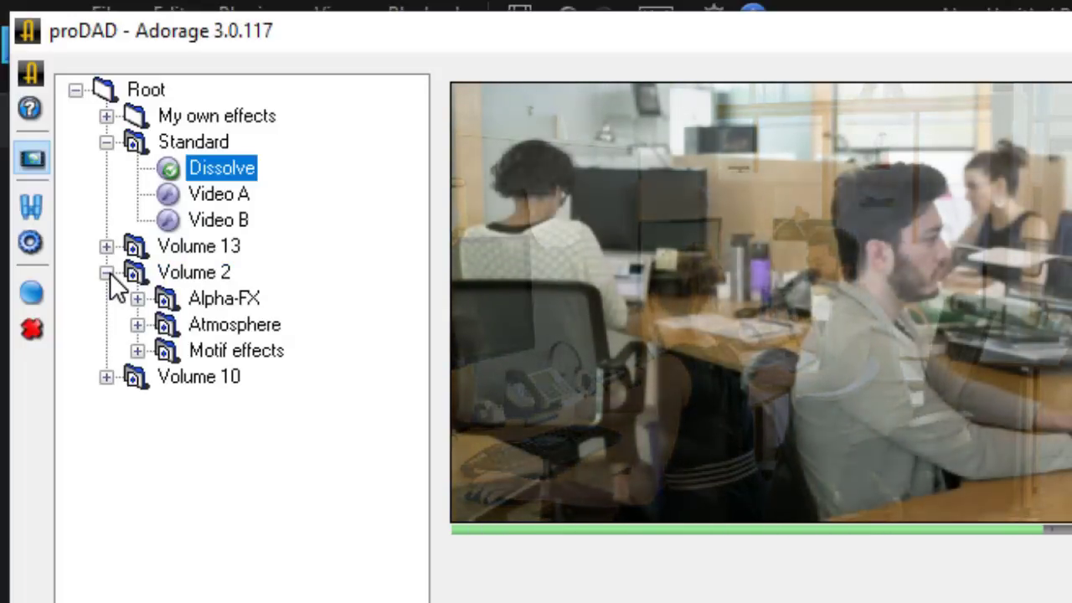
# Expand Alpha-FX > Circle and preview the 4times, Blend-1 and Particles circle variants
pyautogui.moveTo(161, 295)
pyautogui.mouseDown()
pyautogui.moveTo(240, 306)
pyautogui.moveTo(162, 311)
pyautogui.moveTo(147, 296)
pyautogui.mouseUp()
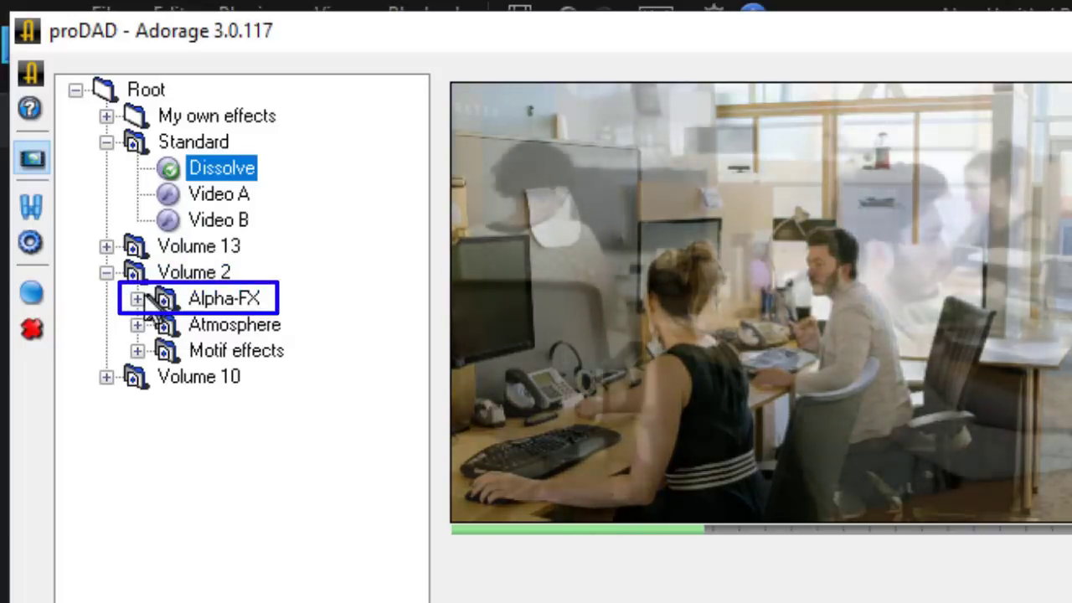
pyautogui.click(136, 299)
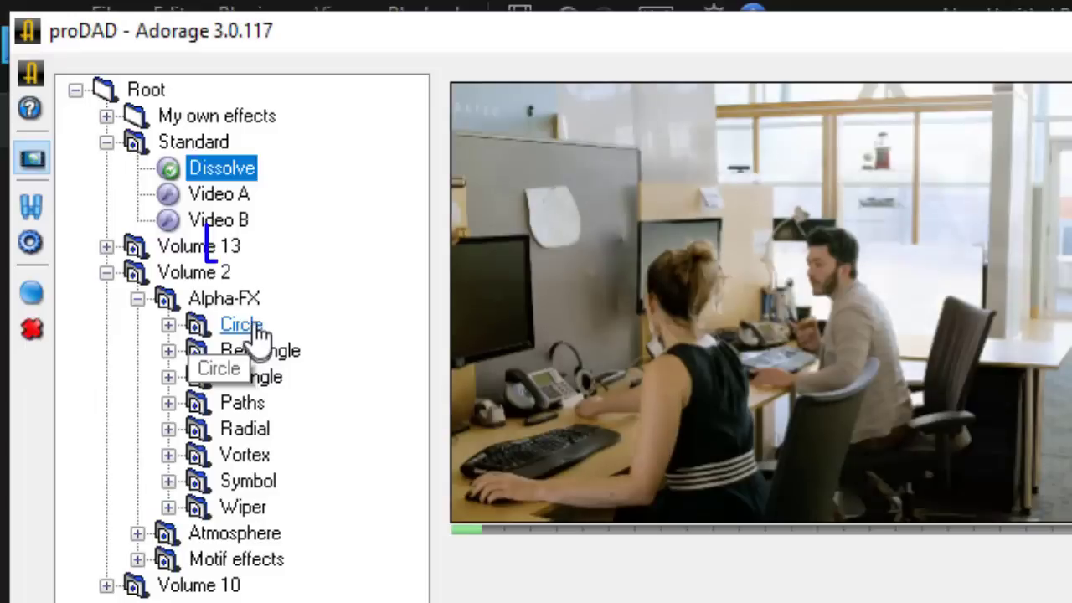
pyautogui.click(250, 333)
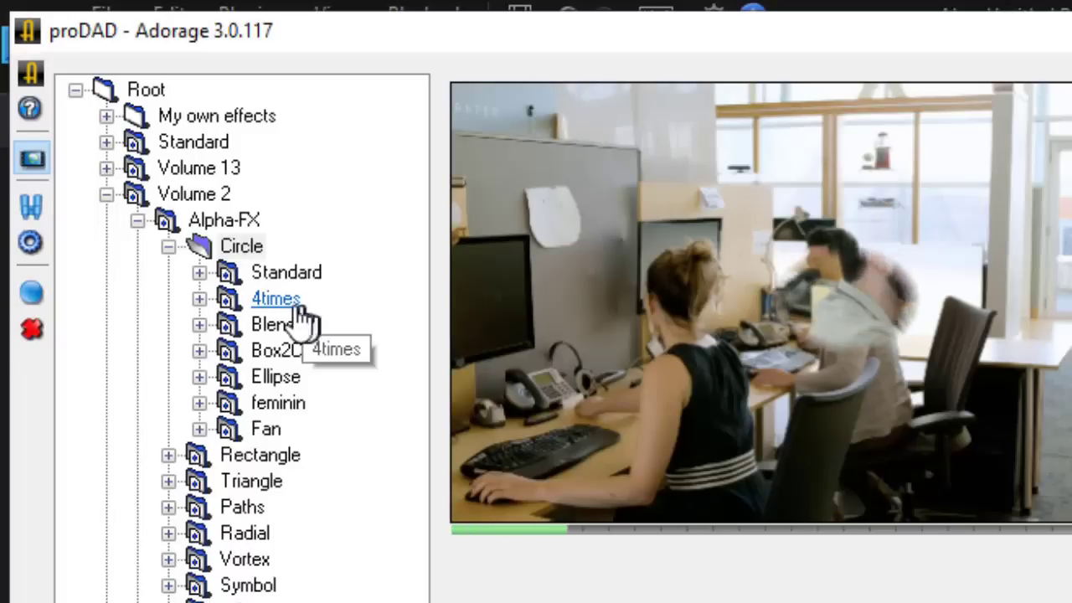
pyautogui.doubleClick(276, 300)
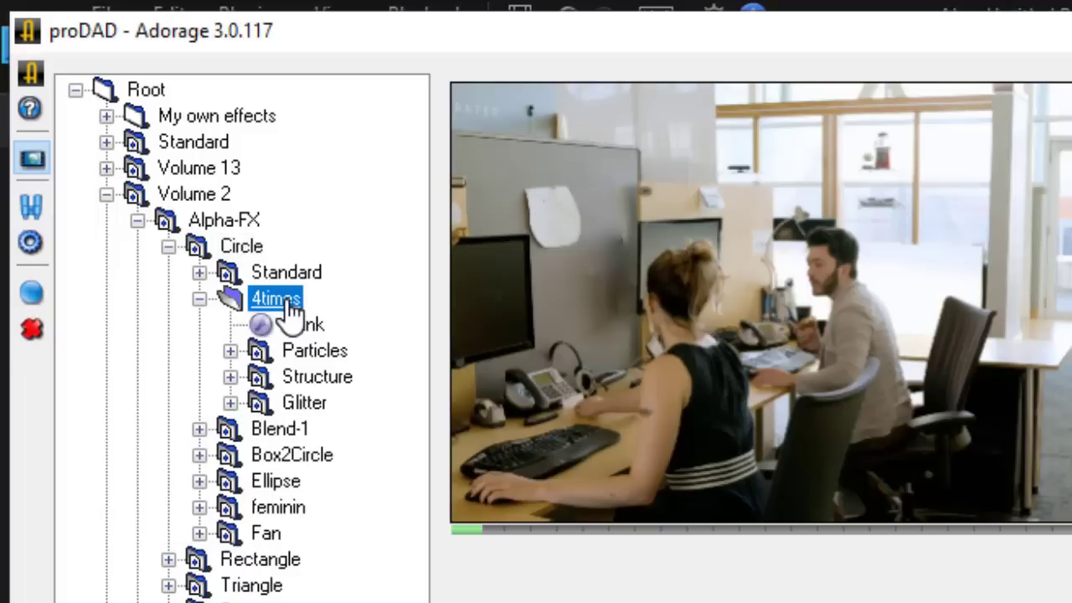
pyautogui.doubleClick(289, 304)
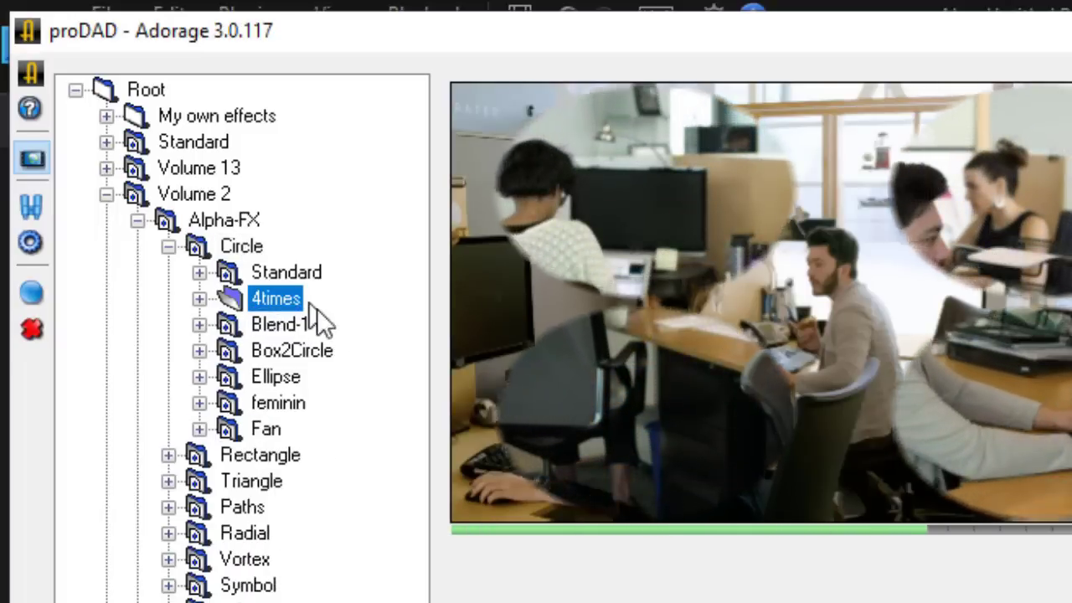
pyautogui.doubleClick(310, 333)
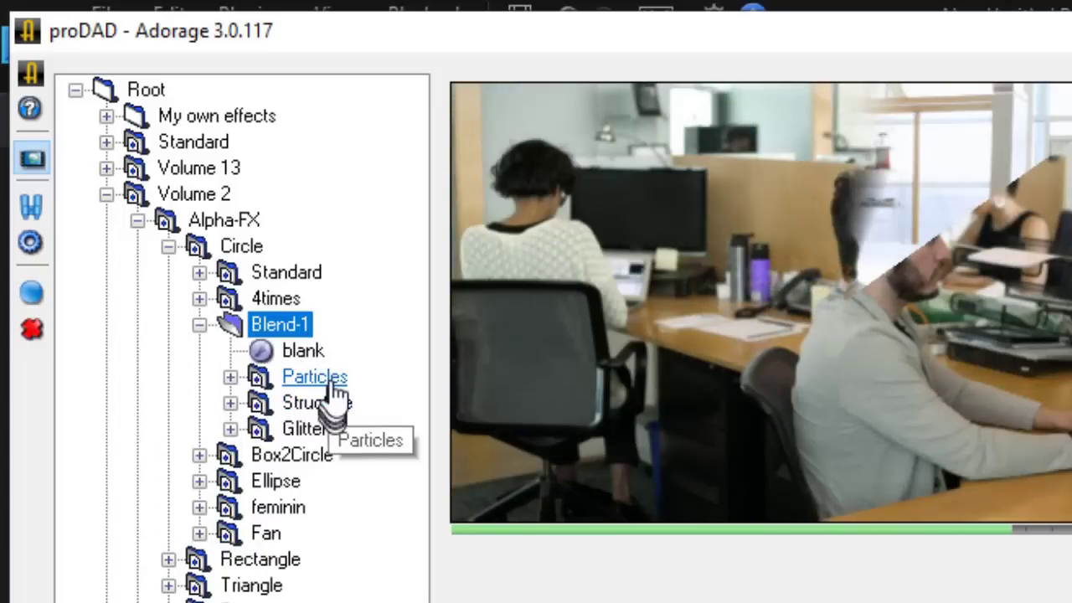
pyautogui.doubleClick(331, 379)
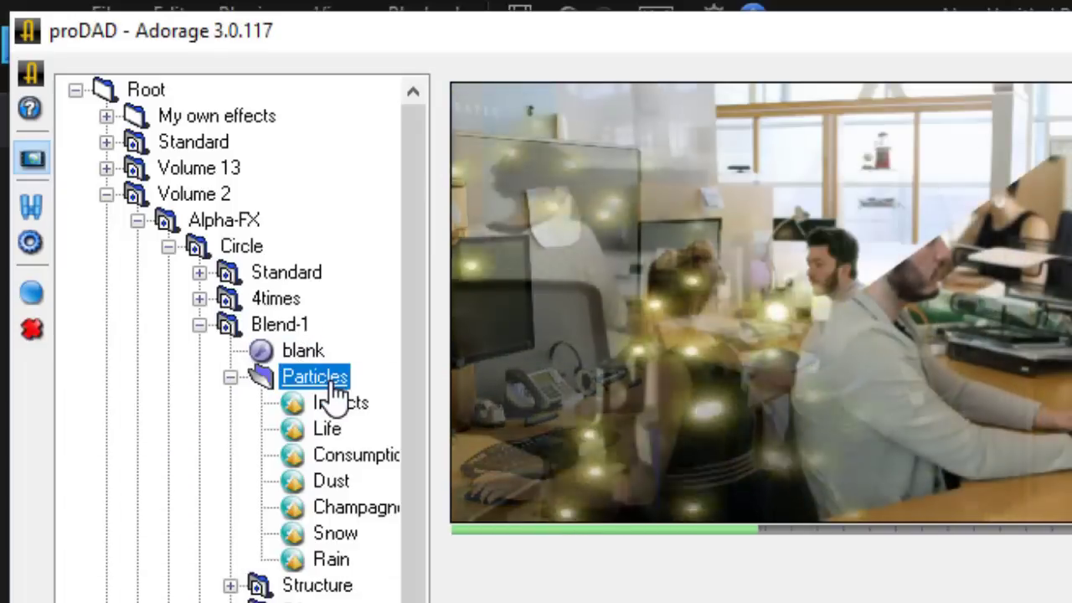
pyautogui.doubleClick(333, 381)
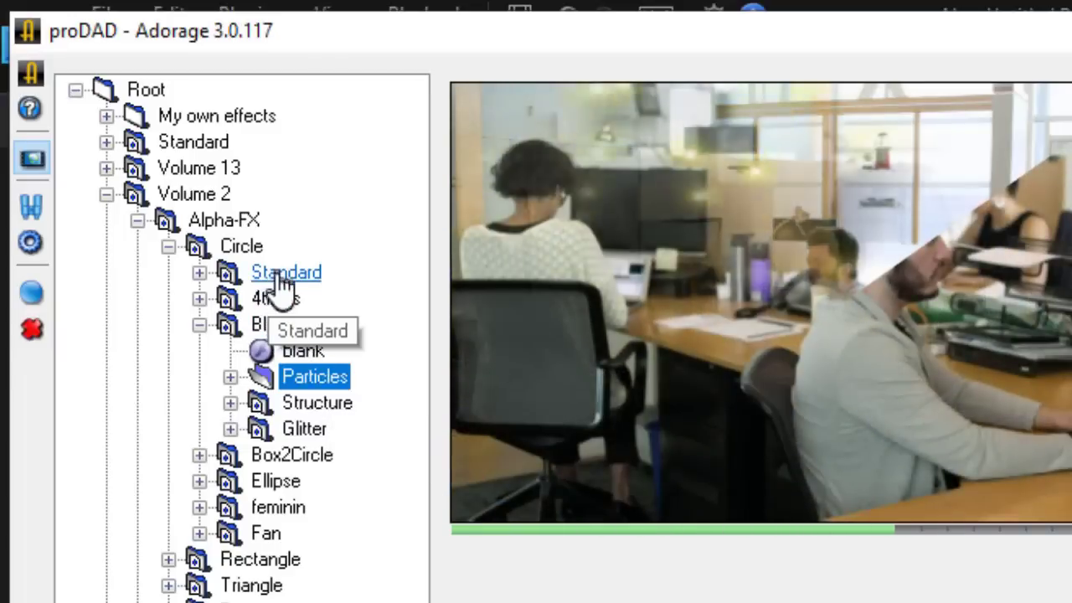
# Apply the Circle Standard wipe and bring up its kreis.TIF mixer mask settings
pyautogui.click(287, 275)
pyautogui.doubleClick(286, 275)
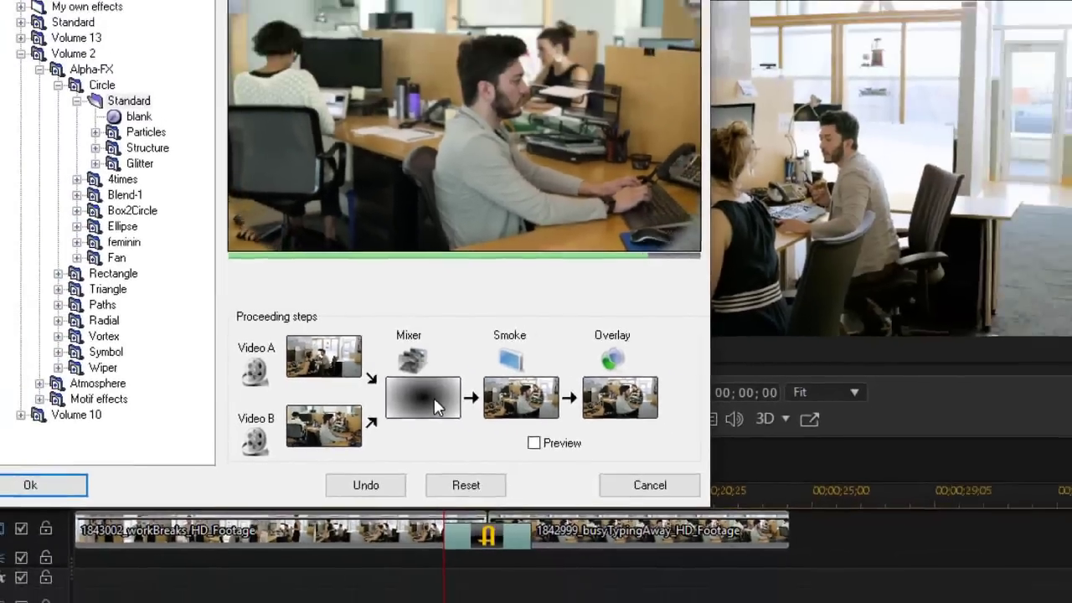
pyautogui.click(434, 398)
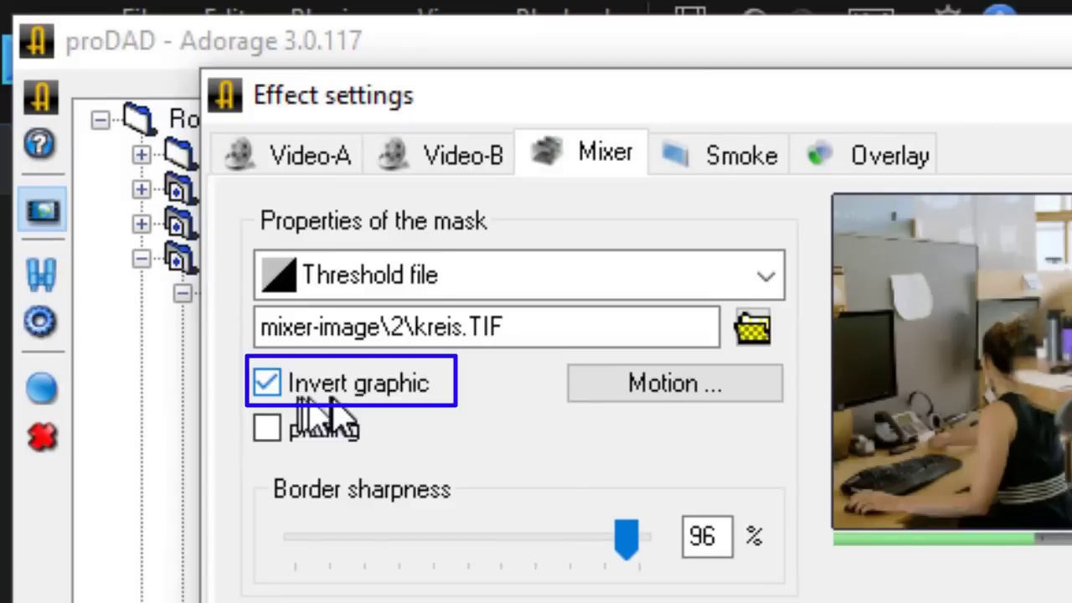
# Toggle 'Invert graphic' off and back on for the circle mask, then accept the Adorage effect
pyautogui.click(276, 392)
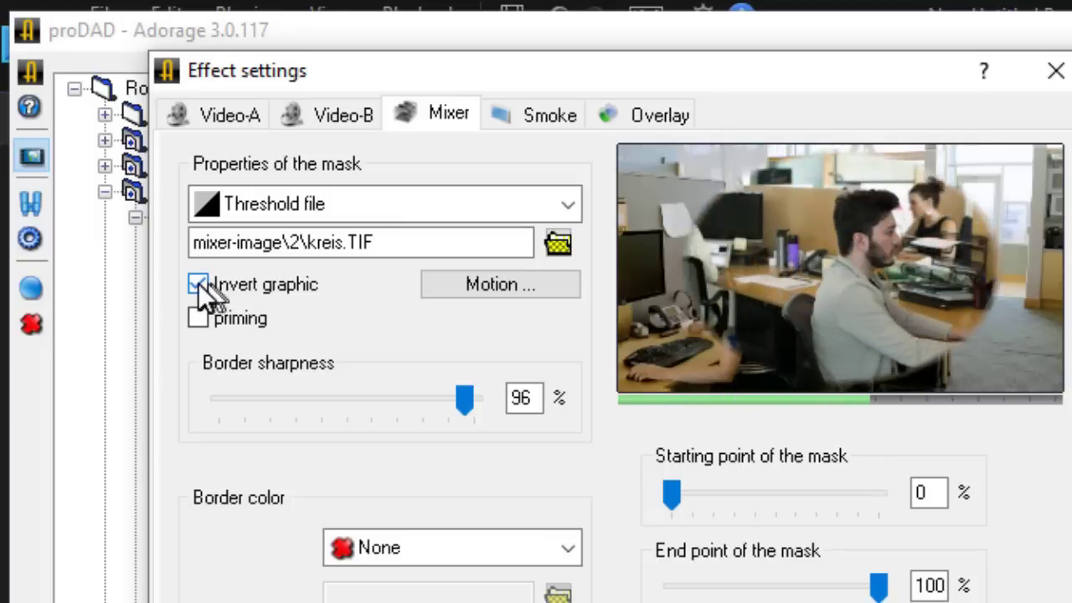
pyautogui.click(212, 282)
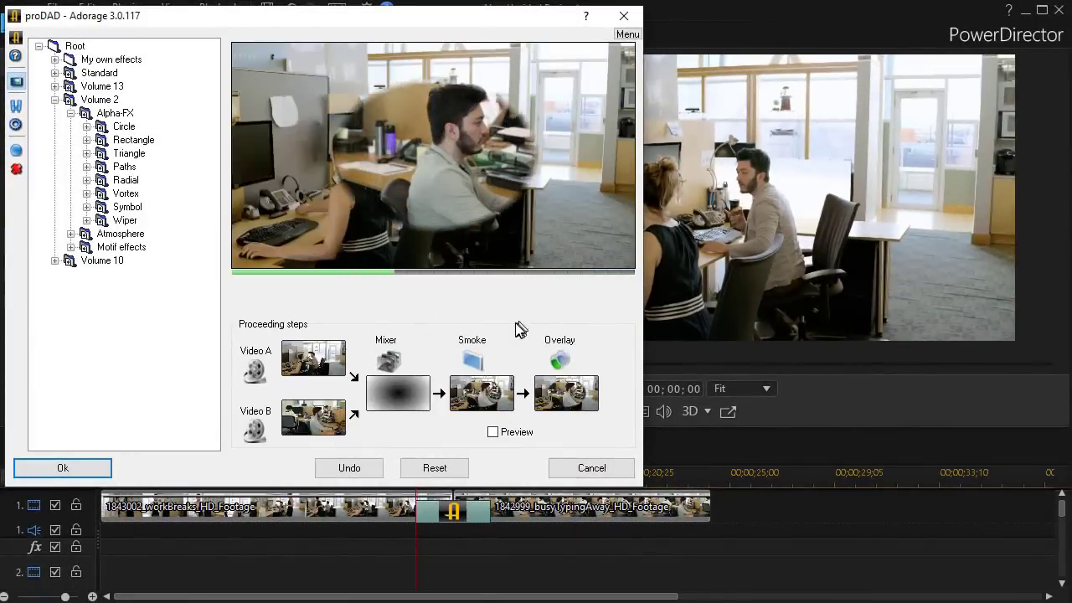
pyautogui.click(63, 468)
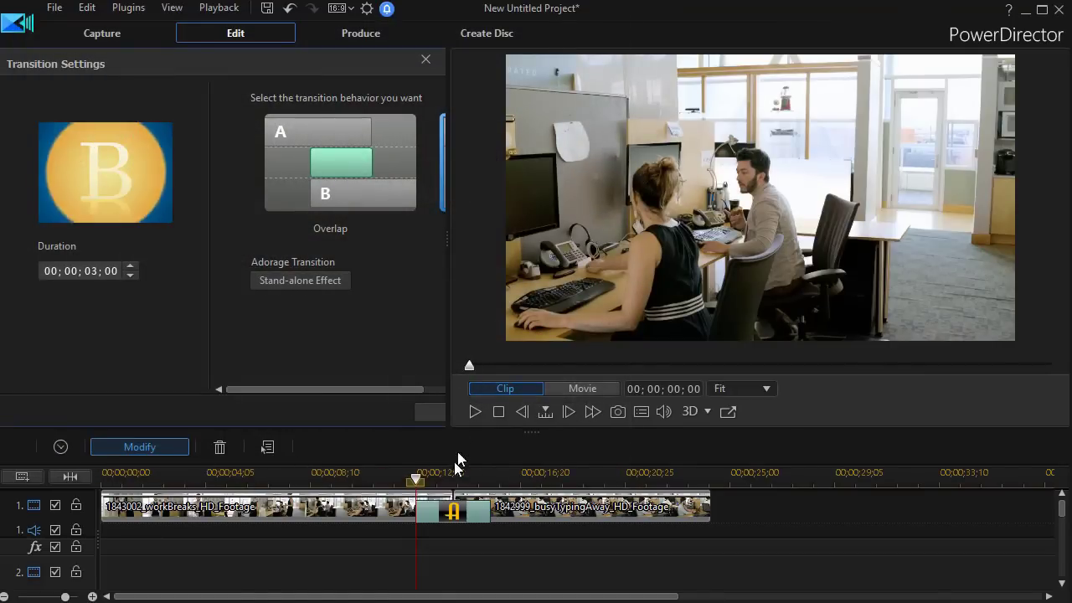
# Play the Adorage circle wipe between the two office clips in the preview, then stop
pyautogui.click(475, 413)
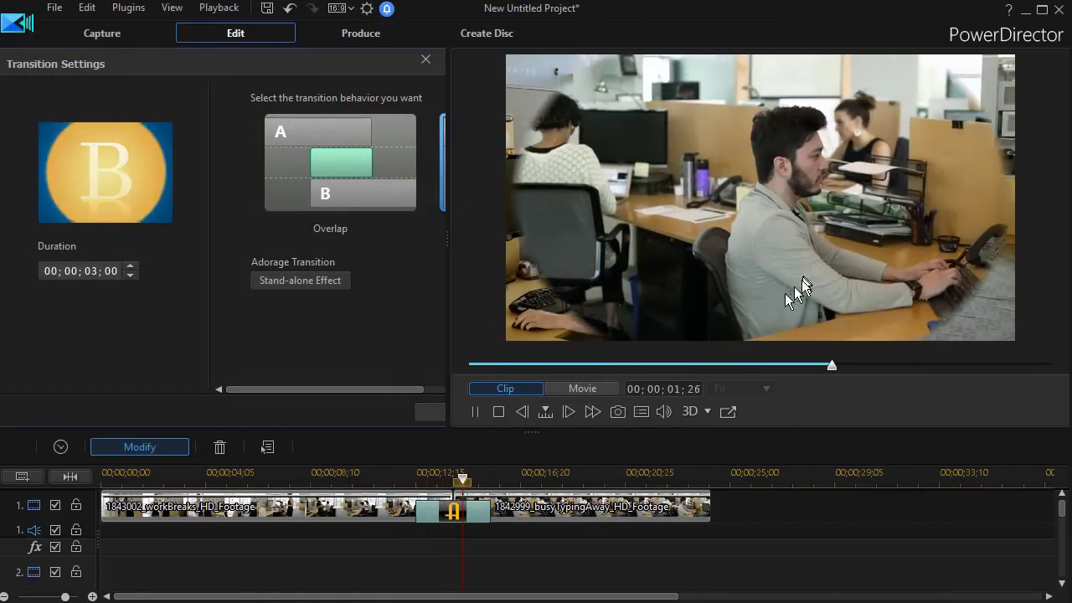
pyautogui.click(498, 412)
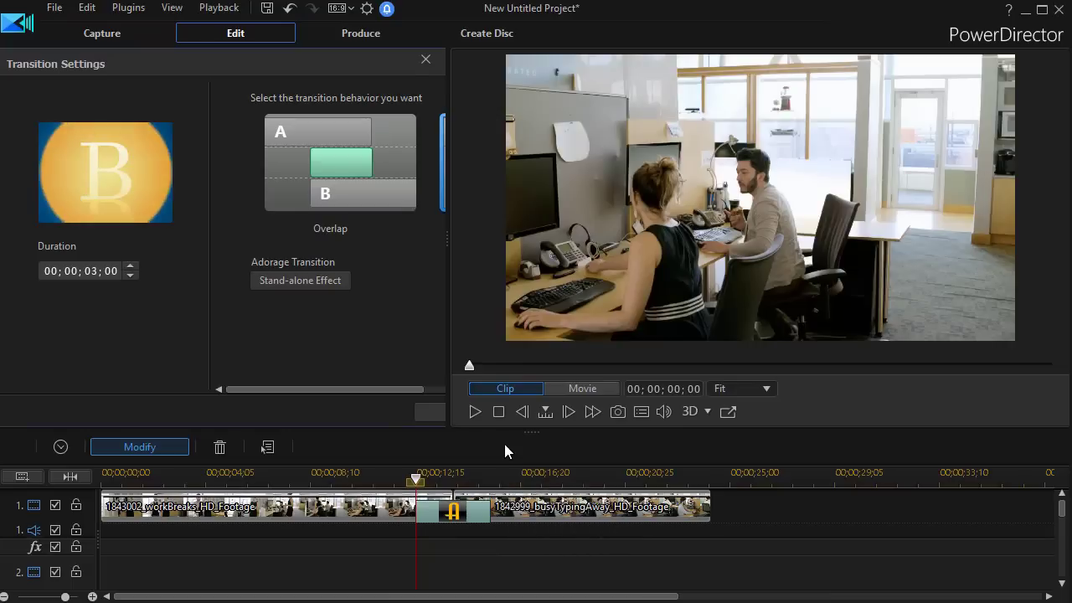